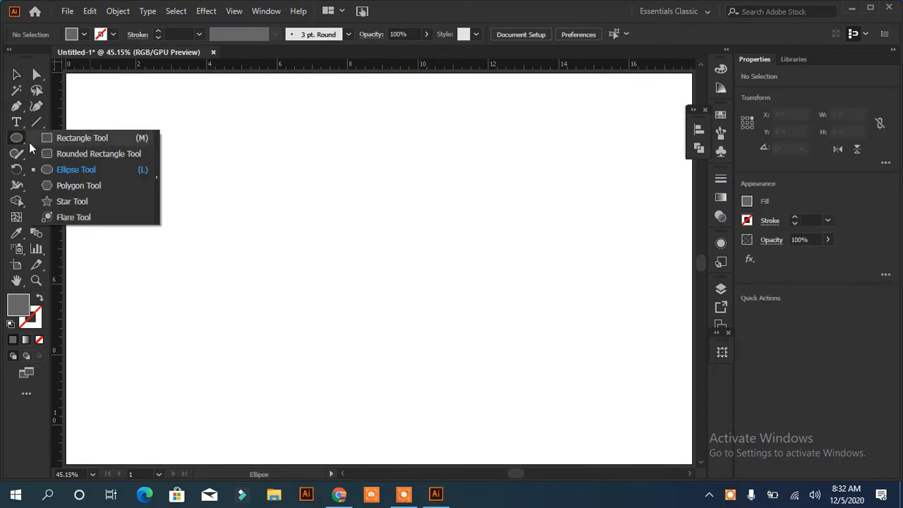
Step: Draw a thin vertical grey rectangle about 0.18 in wide and 1.46 in high as the house wall
{"action": "left_click_drag", "start_coordinate": [292, 241], "coordinate": [297, 291]}
{"action": "key", "text": "v"}
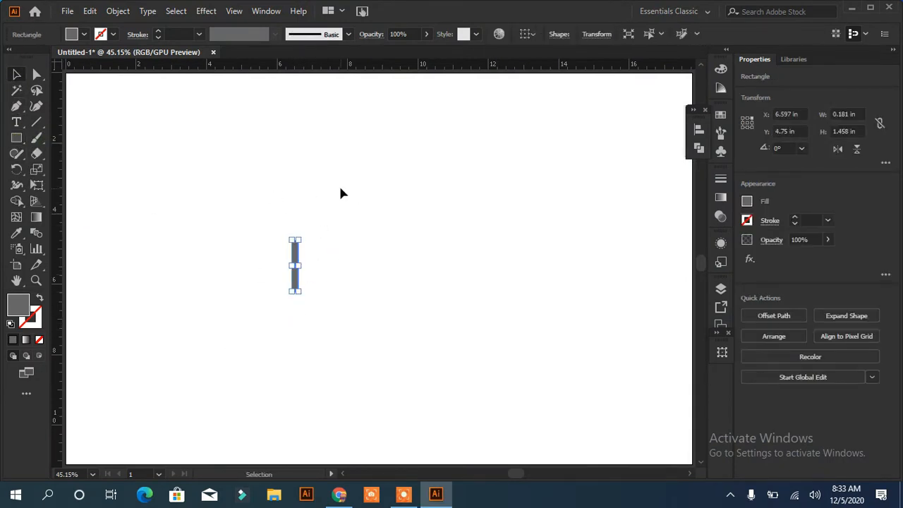
{"action": "left_click", "coordinate": [340, 192]}
Step: Draw a slanted grey roof beam with the Pen tool above the wall, about 1.88 in wide and 1.39 in high
{"action": "key", "text": "p"}
{"action": "left_click", "coordinate": [330, 205]}
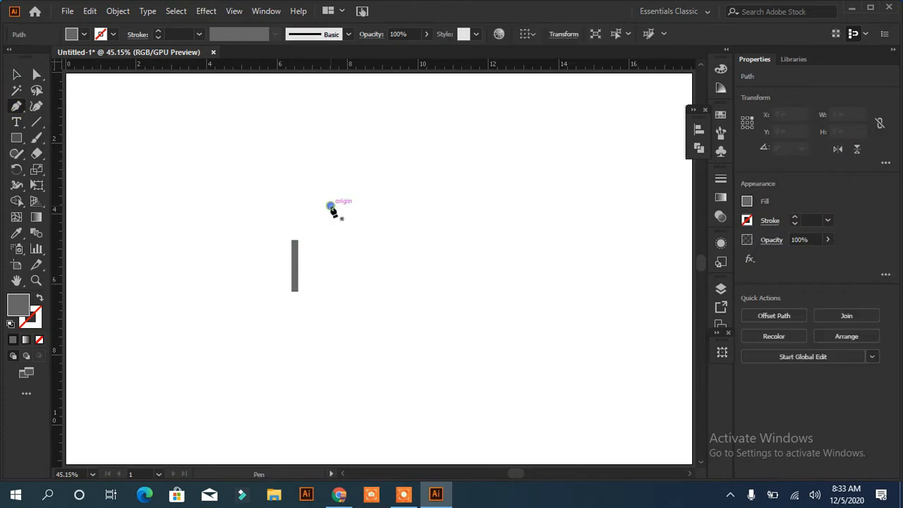
{"action": "left_click", "coordinate": [274, 254]}
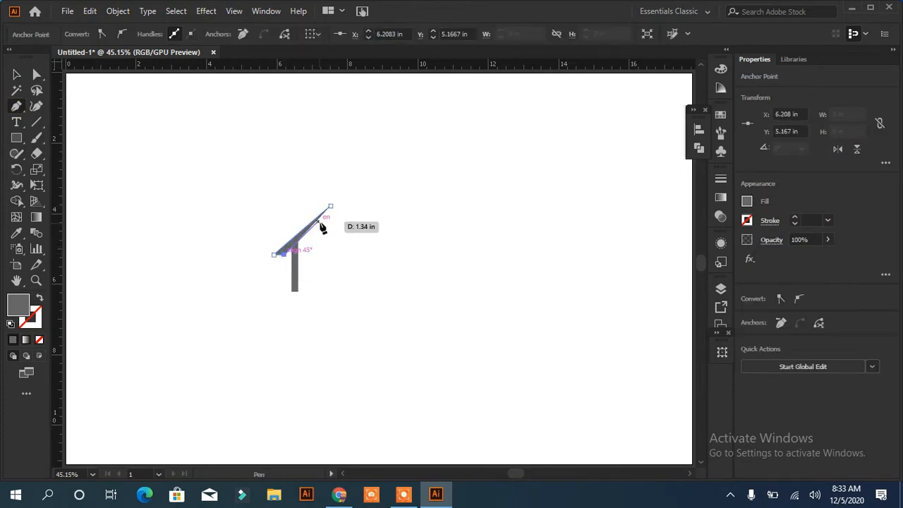
{"action": "left_click", "coordinate": [340, 206]}
{"action": "left_click", "coordinate": [330, 206]}
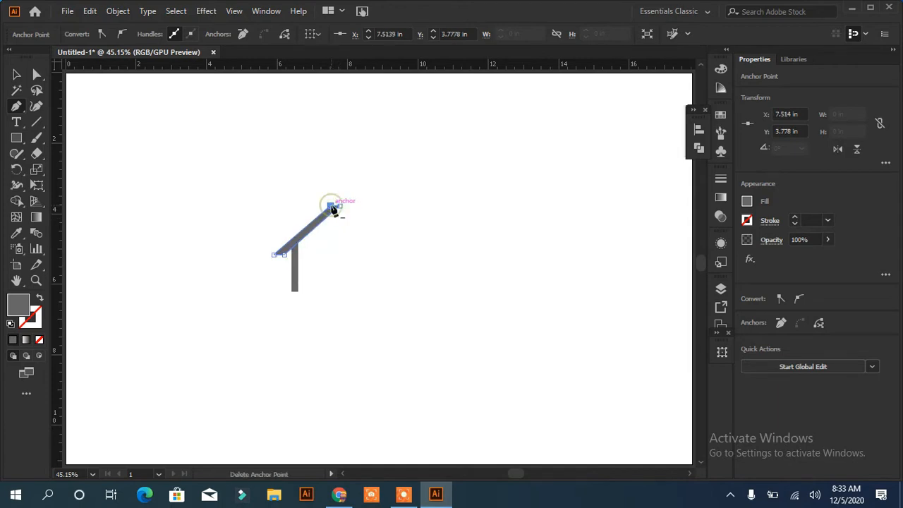
{"action": "left_click", "coordinate": [17, 75]}
{"action": "left_click", "coordinate": [368, 272]}
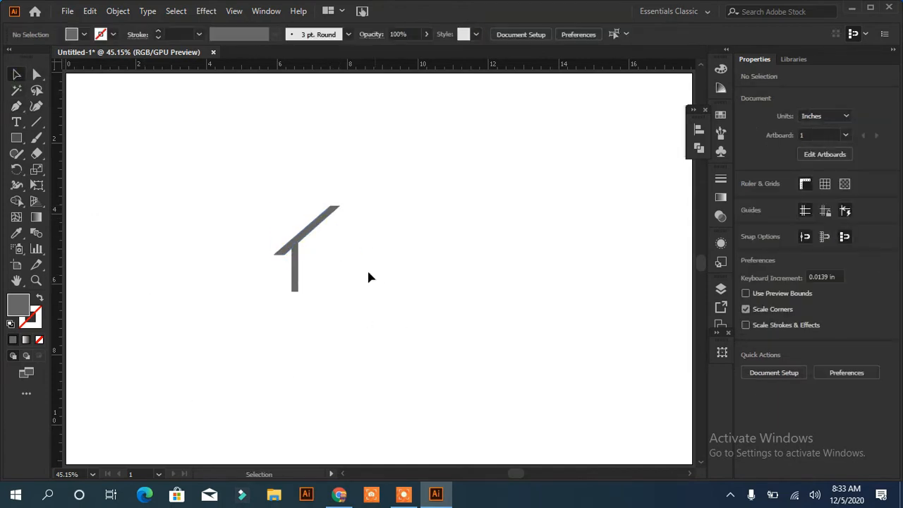
Step: Draw a four-sided roof panel with the Pen tool, sloping down from the beam's peak, about 2.92 in wide
{"action": "left_click", "coordinate": [331, 206]}
{"action": "key", "text": "ctrl+shift+a"}
{"action": "left_click", "coordinate": [16, 107]}
{"action": "left_click", "coordinate": [331, 207]}
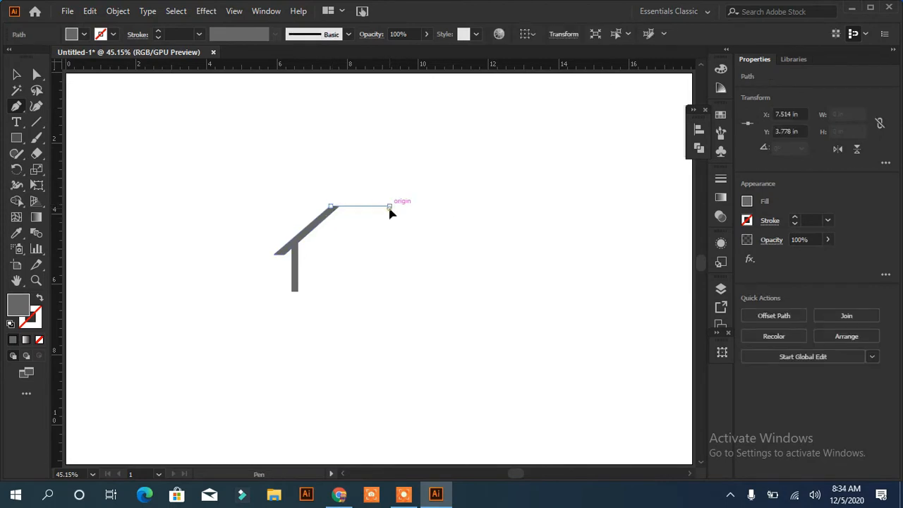
{"action": "left_click", "coordinate": [389, 205]}
{"action": "left_click", "coordinate": [433, 249]}
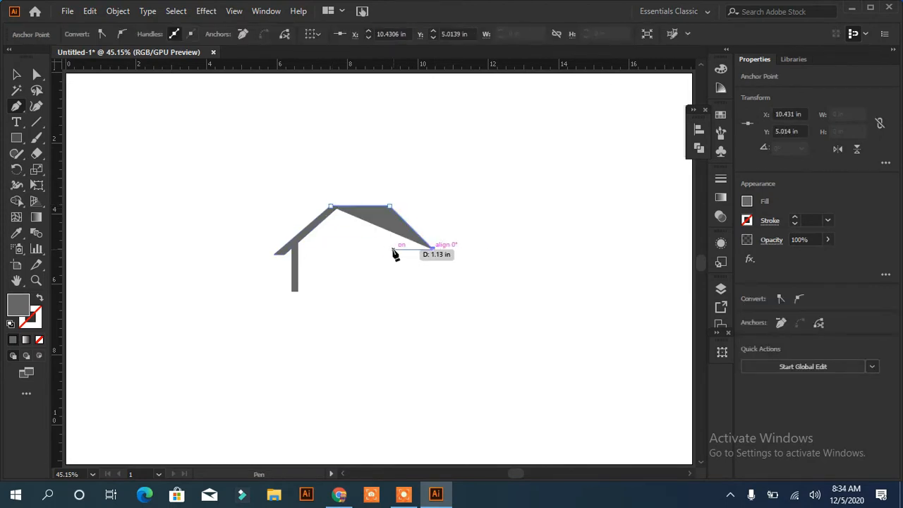
{"action": "left_click", "coordinate": [381, 250]}
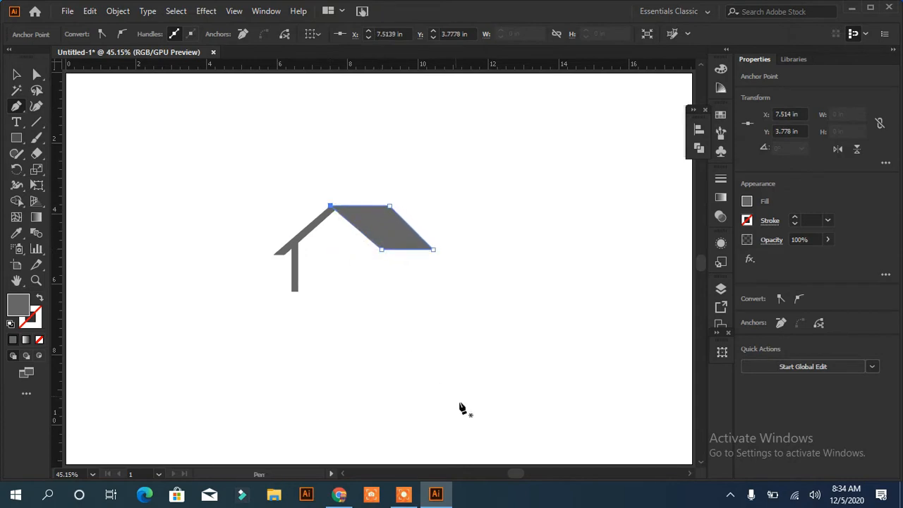
Step: Fill the roof panel with dark blue (R=27 G=20 B=100)
{"action": "left_click", "coordinate": [747, 202]}
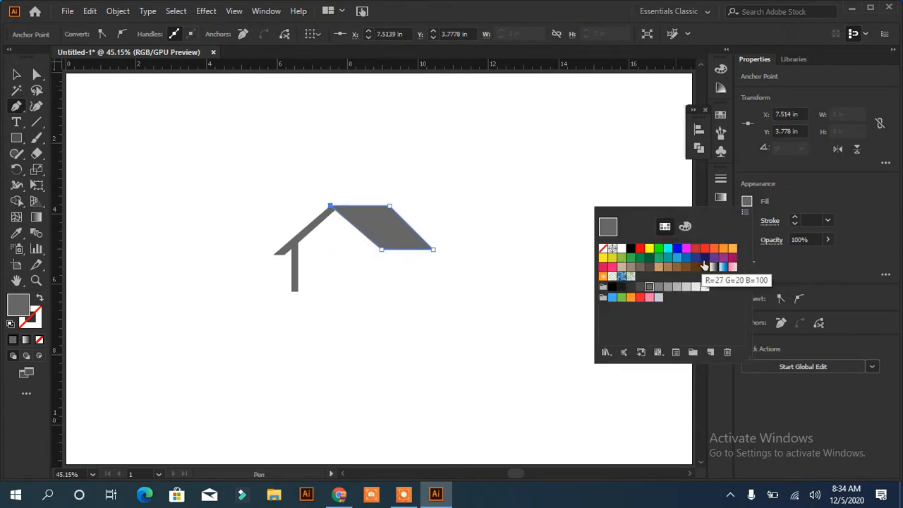
{"action": "left_click", "coordinate": [703, 262]}
{"action": "left_click", "coordinate": [480, 203]}
{"action": "key", "text": "Delete"}
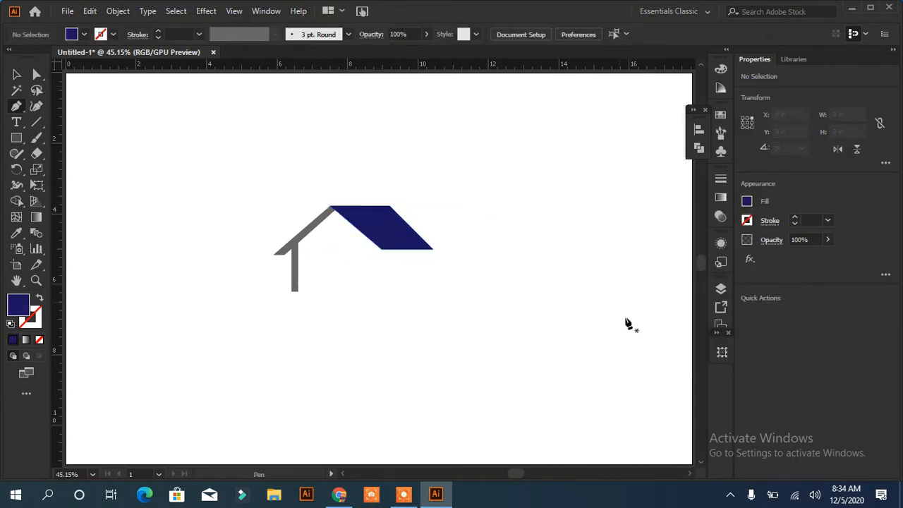
Step: Draw a small upright chimney on the slanted beam with the Pen tool and fill it with the sampled grey
{"action": "left_click", "coordinate": [295, 236]}
{"action": "left_click", "coordinate": [297, 210]}
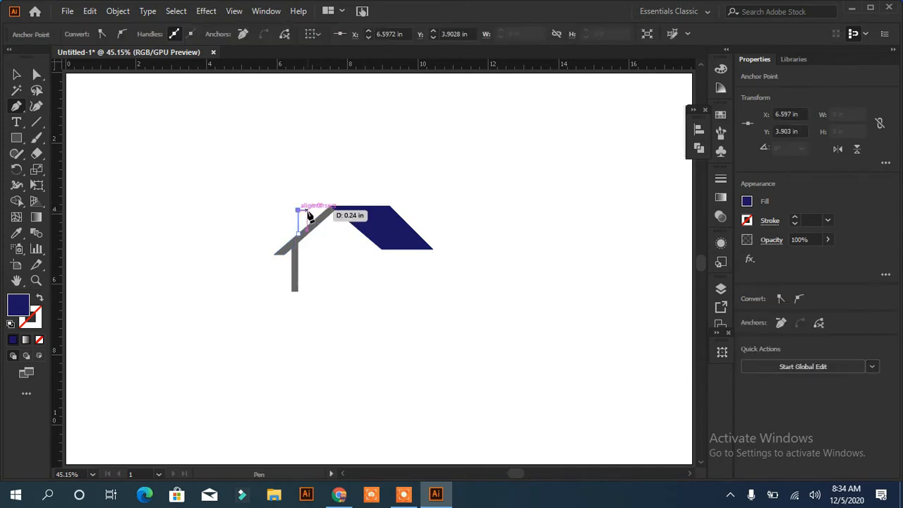
{"action": "left_click", "coordinate": [307, 211]}
{"action": "left_click", "coordinate": [306, 231]}
{"action": "left_click", "coordinate": [299, 234]}
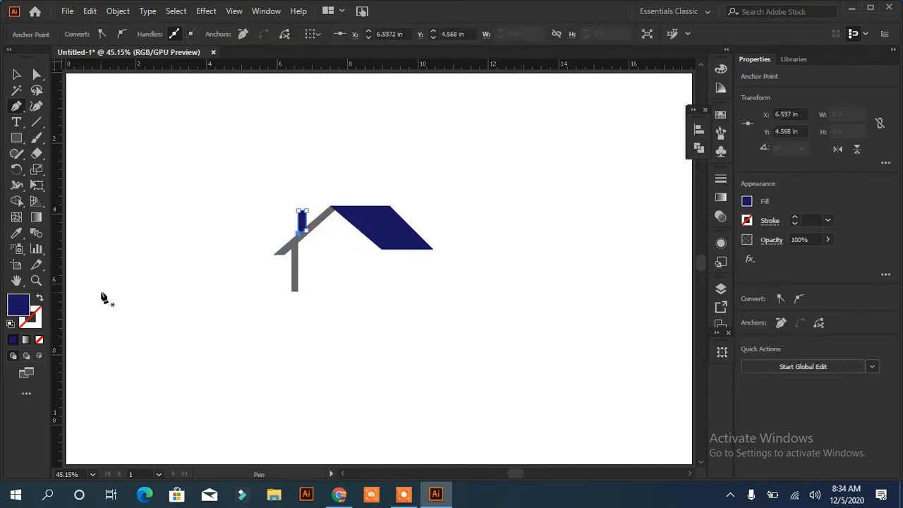
{"action": "left_click", "coordinate": [15, 233]}
{"action": "left_click", "coordinate": [17, 75]}
{"action": "left_click", "coordinate": [189, 304]}
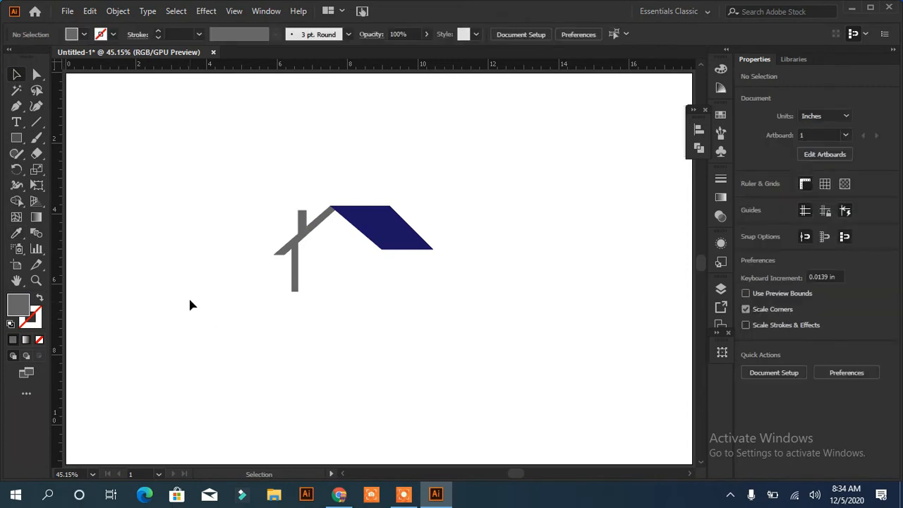
Step: Try moving the roof panel's upper-right corner to about X 9.39 in, Y 3.97 in
{"action": "key", "text": "a"}
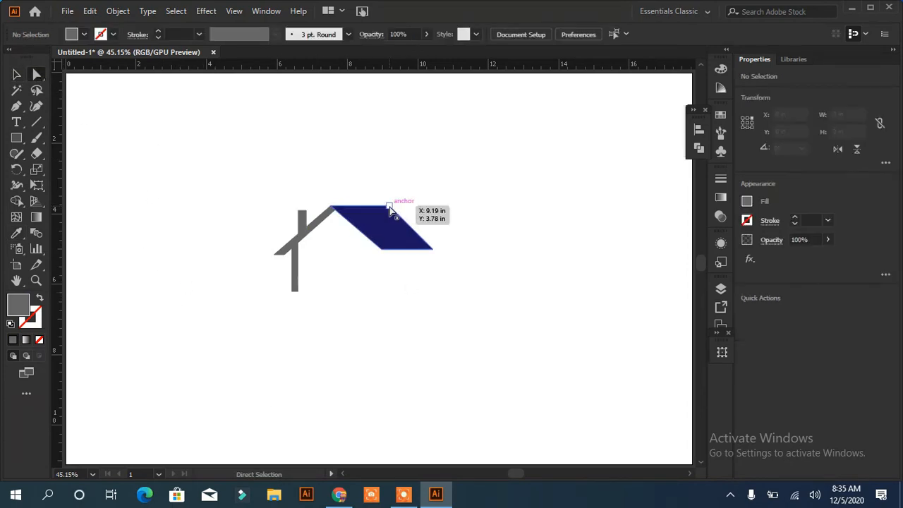
{"action": "mouse_move", "coordinate": [390, 206]}
{"action": "left_mouse_down"}
{"action": "mouse_move", "coordinate": [386, 215]}
{"action": "mouse_move", "coordinate": [396, 212]}
{"action": "left_mouse_up"}
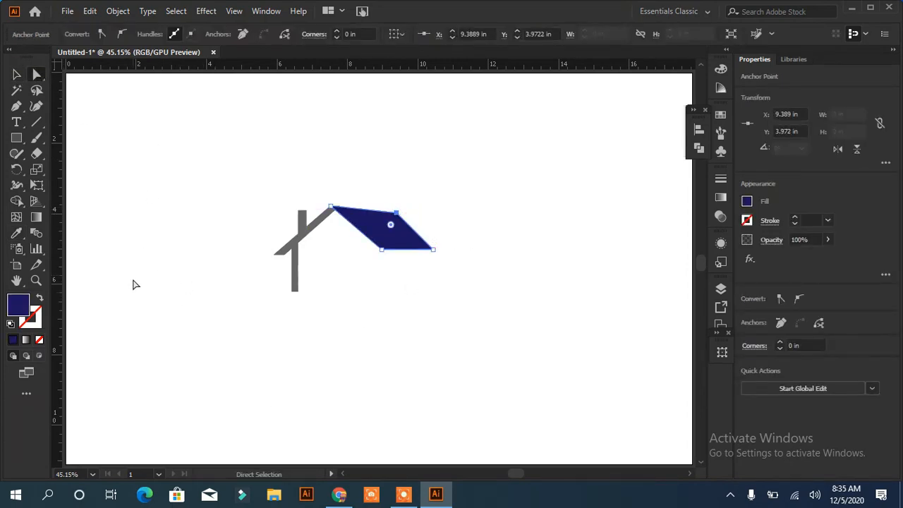
{"action": "left_click", "coordinate": [183, 224]}
{"action": "key", "text": "v"}
{"action": "left_click", "coordinate": [314, 222]}
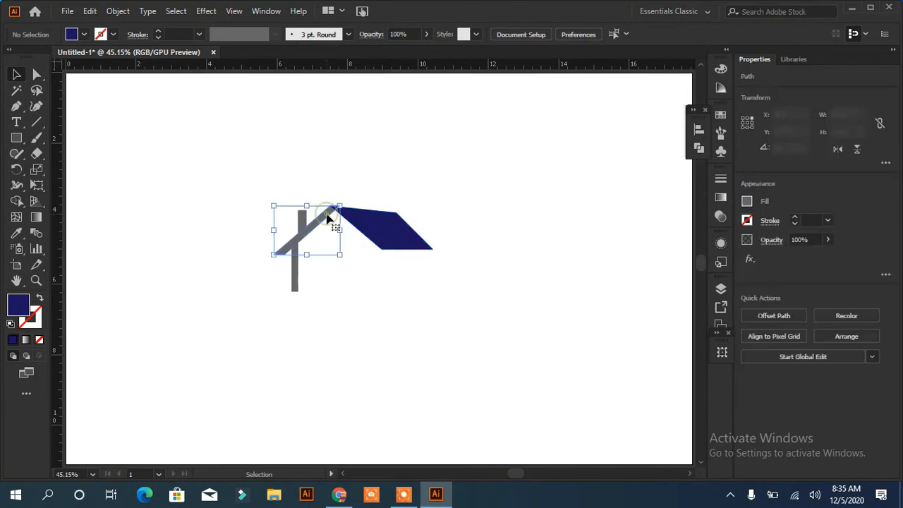
{"action": "left_click", "coordinate": [300, 308]}
Step: Move the roof panel's upper-right corner back up, nearly level with the roof peak
{"action": "left_click", "coordinate": [404, 231]}
{"action": "key", "text": "a"}
{"action": "left_click_drag", "start_coordinate": [397, 213], "coordinate": [389, 208]}
{"action": "left_click", "coordinate": [404, 392]}
{"action": "left_click", "coordinate": [427, 337]}
Step: Shift the roof panel's lower-left corner down and right, making the panel about 1.40 in high
{"action": "left_click", "coordinate": [381, 249]}
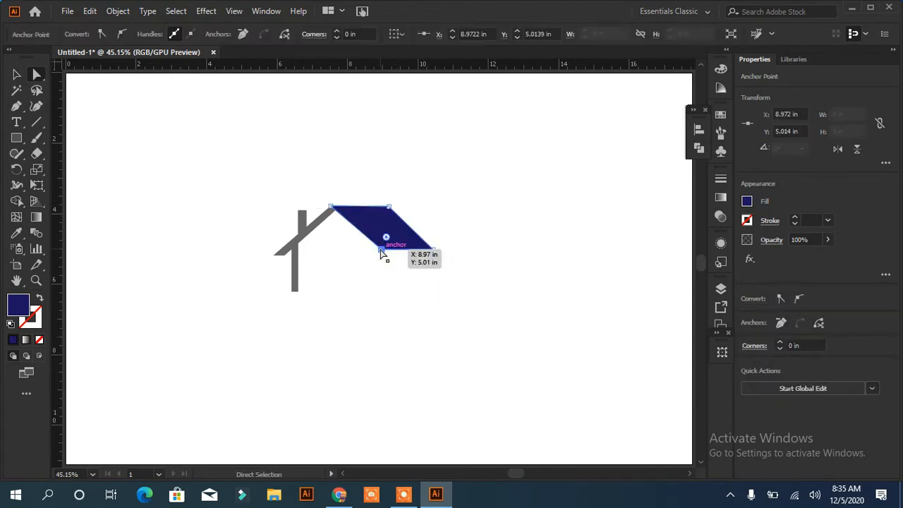
{"action": "left_click_drag", "start_coordinate": [381, 253], "coordinate": [393, 259]}
{"action": "left_click", "coordinate": [410, 325]}
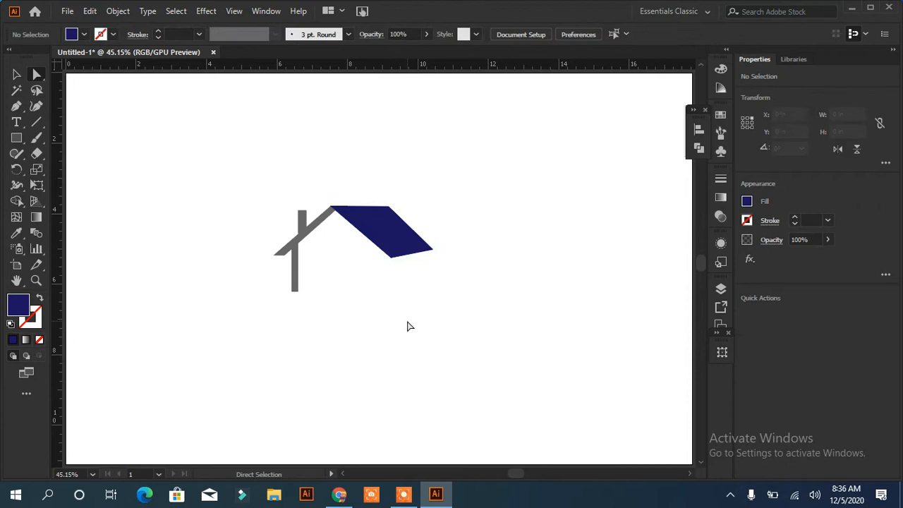
{"action": "left_click", "coordinate": [393, 260]}
{"action": "left_click", "coordinate": [387, 406]}
Step: Lower the grey chimney slightly on the slanted roof beam
{"action": "left_click", "coordinate": [301, 222]}
{"action": "key", "text": "v"}
{"action": "left_click_drag", "start_coordinate": [312, 223], "coordinate": [304, 214]}
{"action": "left_click", "coordinate": [368, 392]}
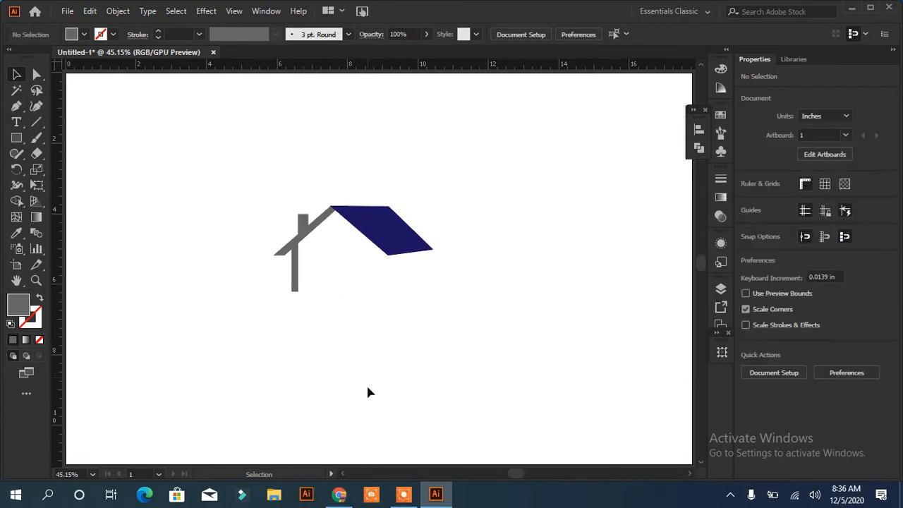
Step: Draw a grey rectangle about 2.21 by 2.07 in beside the house and a vertical bar about 0.22 by 3.28 in across it
{"action": "left_click", "coordinate": [18, 138]}
{"action": "left_click_drag", "start_coordinate": [118, 132], "coordinate": [198, 205]}
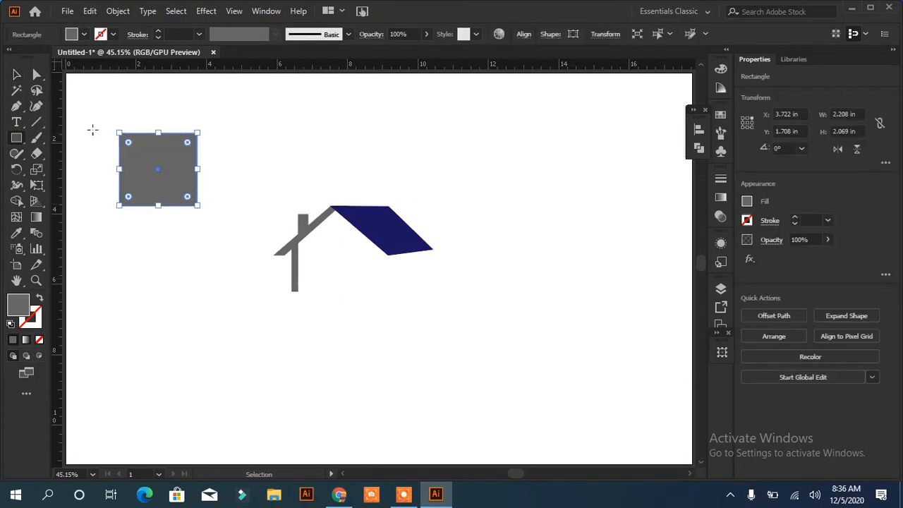
{"action": "left_click_drag", "start_coordinate": [151, 118], "coordinate": [158, 234]}
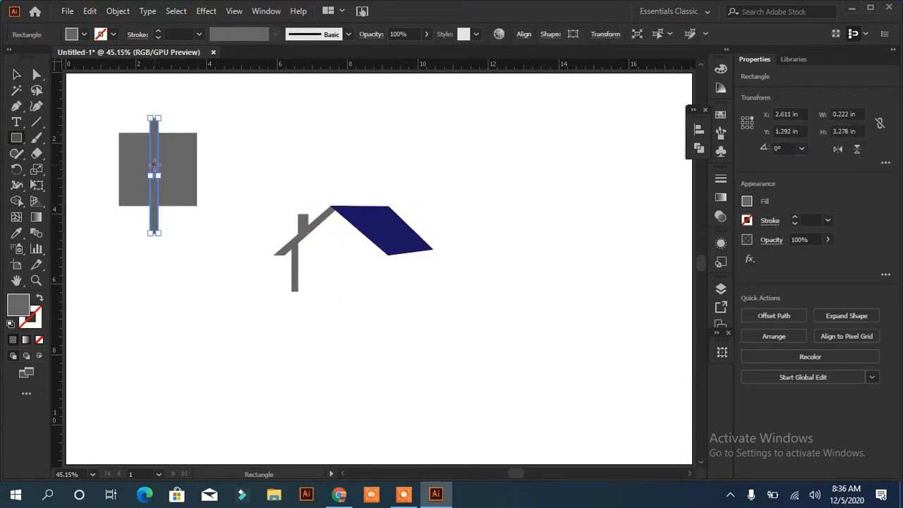
Step: Duplicate the vertical bar and rotate the copy to 270° so it lies horizontally
{"action": "key", "text": "v"}
{"action": "left_click_drag", "start_coordinate": [156, 160], "coordinate": [206, 149]}
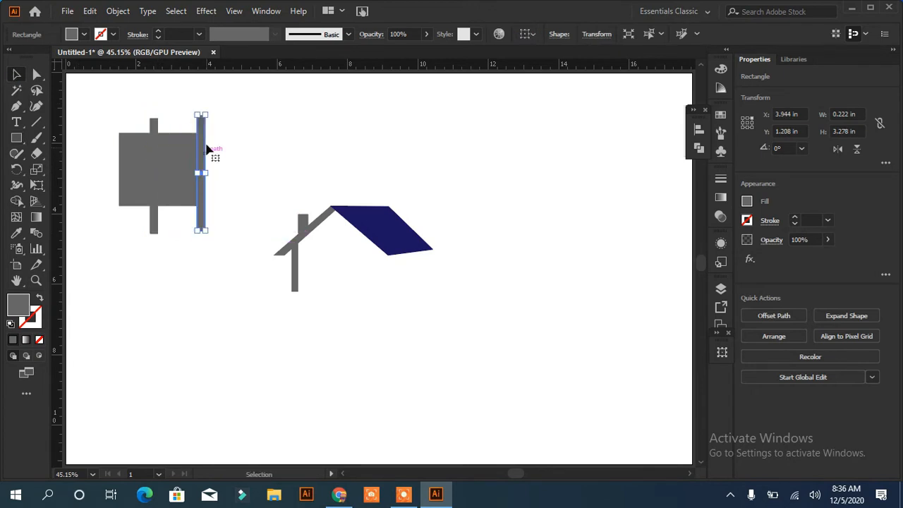
{"action": "left_click_drag", "start_coordinate": [210, 112], "coordinate": [251, 177]}
Step: Align the rectangle and both bars to each other's horizontal and vertical centres
{"action": "left_click_drag", "start_coordinate": [262, 124], "coordinate": [115, 192]}
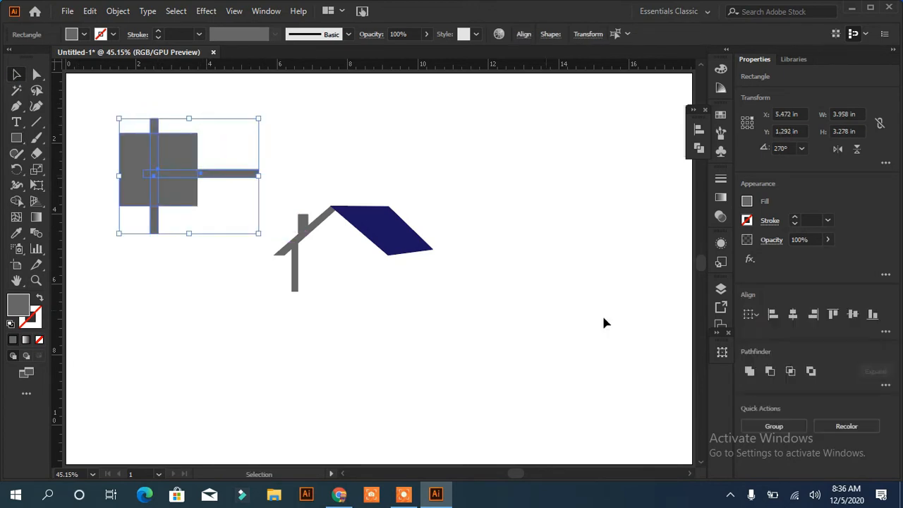
{"action": "left_click", "coordinate": [793, 317]}
{"action": "left_click", "coordinate": [853, 315]}
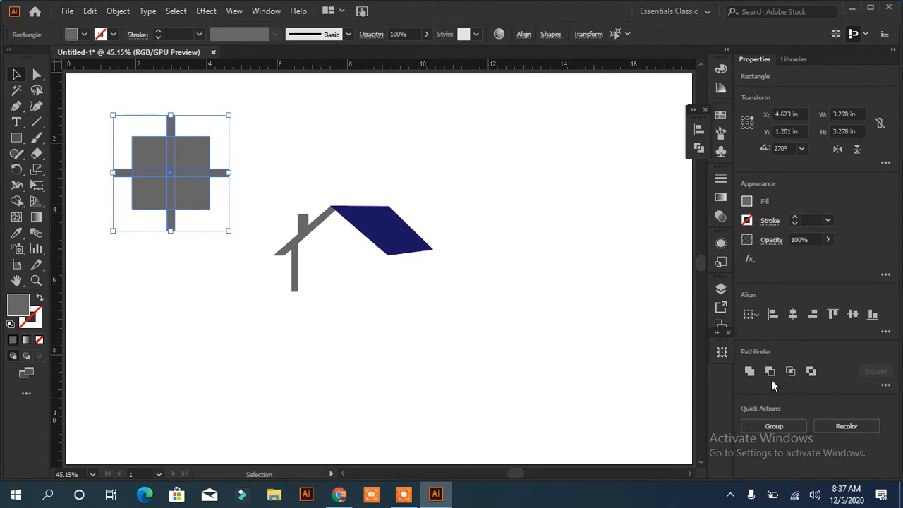
Step: Unite the two crossing bars and subtract them from the rectangle to form a four-pane window
{"action": "left_click", "coordinate": [220, 174]}
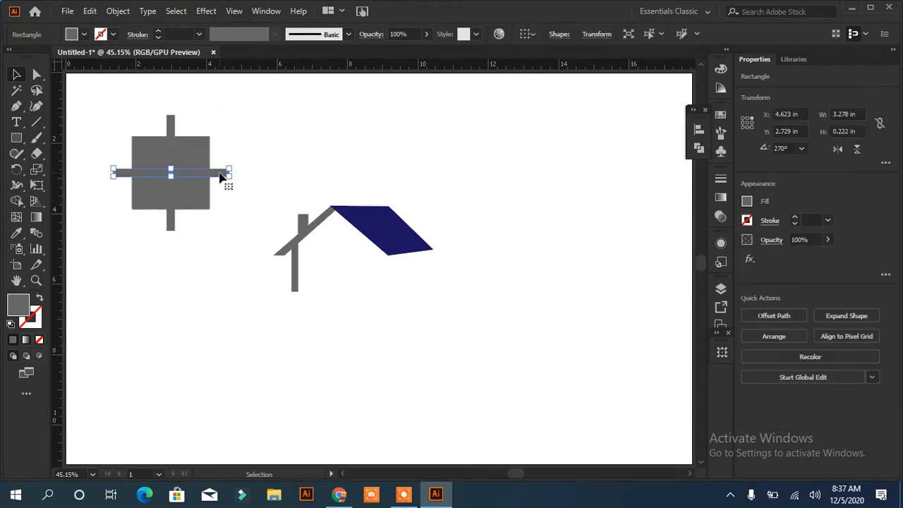
{"action": "left_click", "coordinate": [170, 132], "text": "shift"}
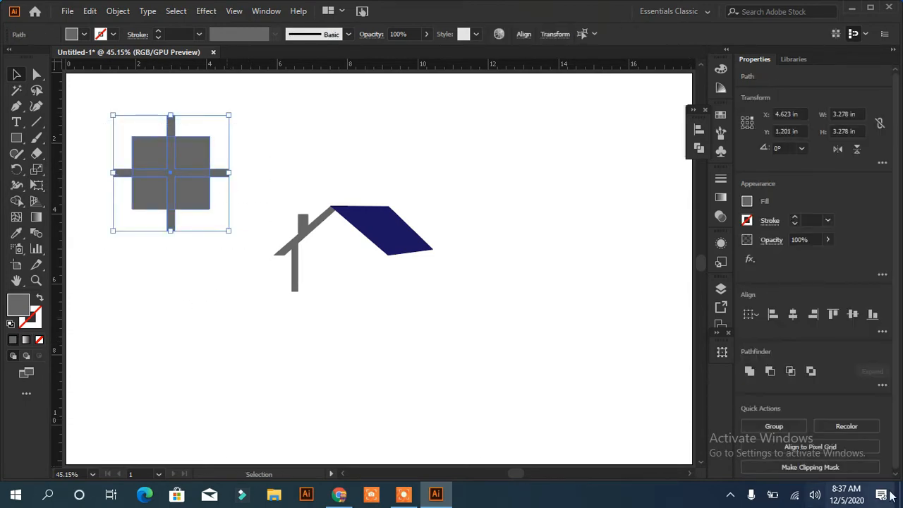
{"action": "left_click", "coordinate": [770, 374]}
Step: Fill the four-pane window with the dark blue sampled from the roof panel
{"action": "left_click", "coordinate": [17, 233]}
{"action": "left_click", "coordinate": [397, 226]}
{"action": "left_click", "coordinate": [15, 75]}
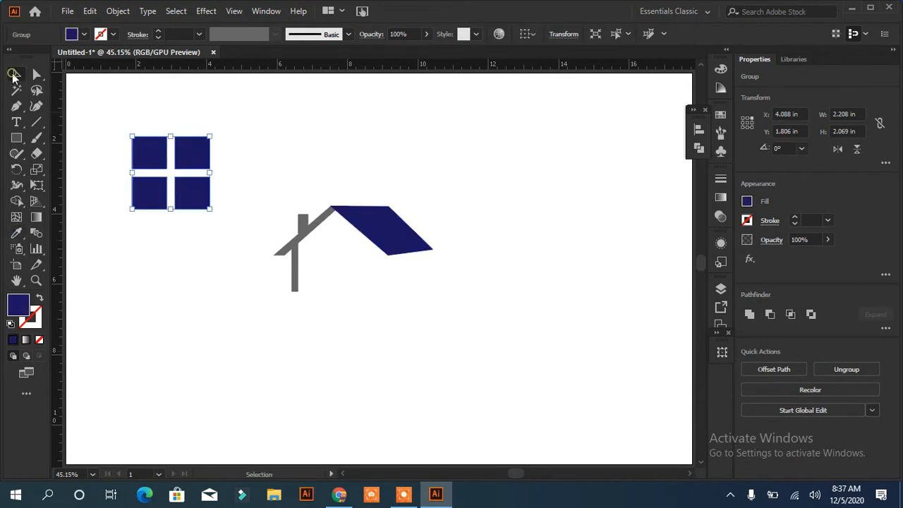
{"action": "left_click", "coordinate": [99, 120]}
Step: Scale down the four-pane window and place it inside the house under the roof peak
{"action": "left_click", "coordinate": [200, 151]}
{"action": "left_click_drag", "start_coordinate": [211, 211], "coordinate": [333, 255]}
{"action": "left_click", "coordinate": [417, 323]}
Step: Group all the house parts together
{"action": "left_click_drag", "start_coordinate": [448, 203], "coordinate": [238, 335]}
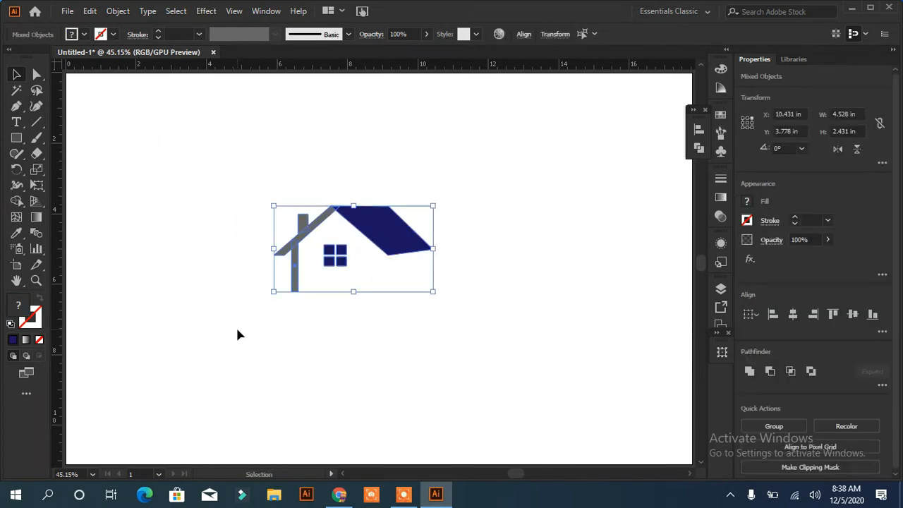
{"action": "left_click", "coordinate": [777, 426]}
{"action": "left_click", "coordinate": [519, 305]}
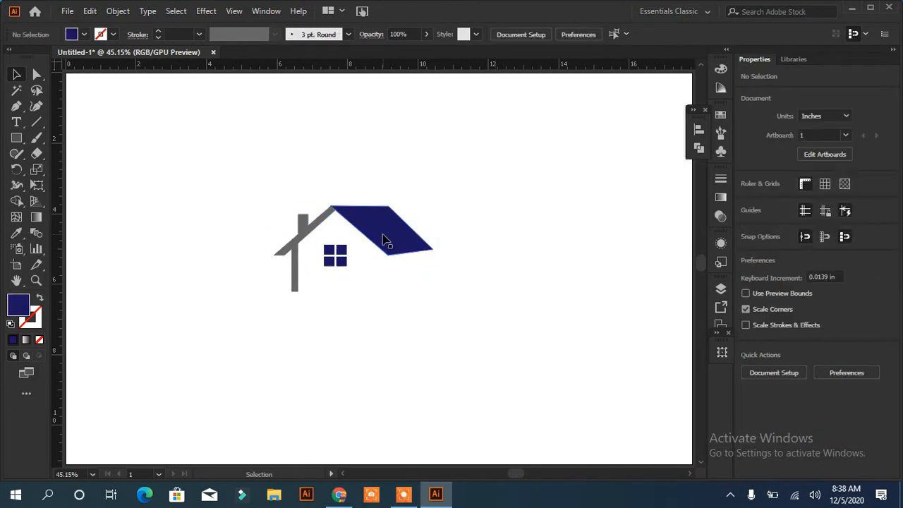
Step: Ungroup the house artwork so its parts can be edited separately
{"action": "left_click", "coordinate": [384, 238]}
{"action": "left_click", "coordinate": [522, 285]}
{"action": "left_click", "coordinate": [397, 234]}
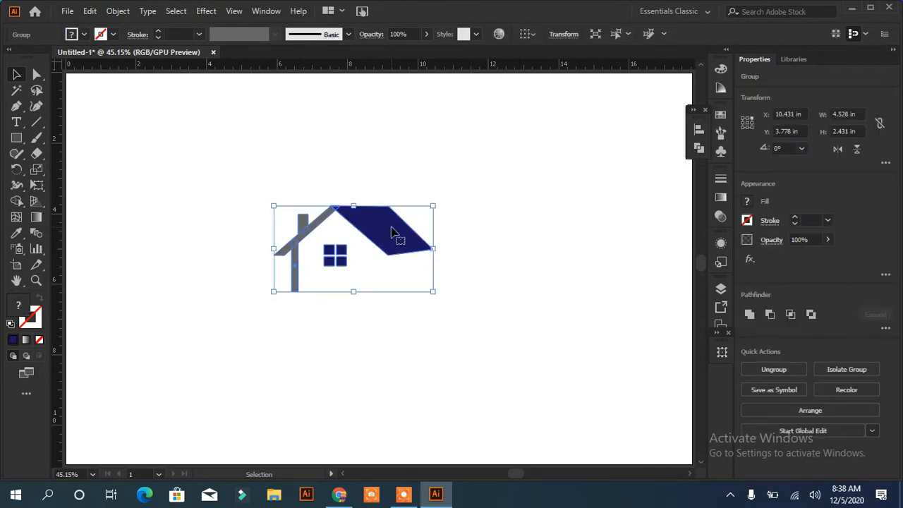
{"action": "right_click", "coordinate": [405, 243]}
{"action": "left_click", "coordinate": [451, 333]}
Step: Apply a linear gradient to the roof panel and set its end stop to dark blue (R=27 G=20 B=100)
{"action": "left_click", "coordinate": [409, 247]}
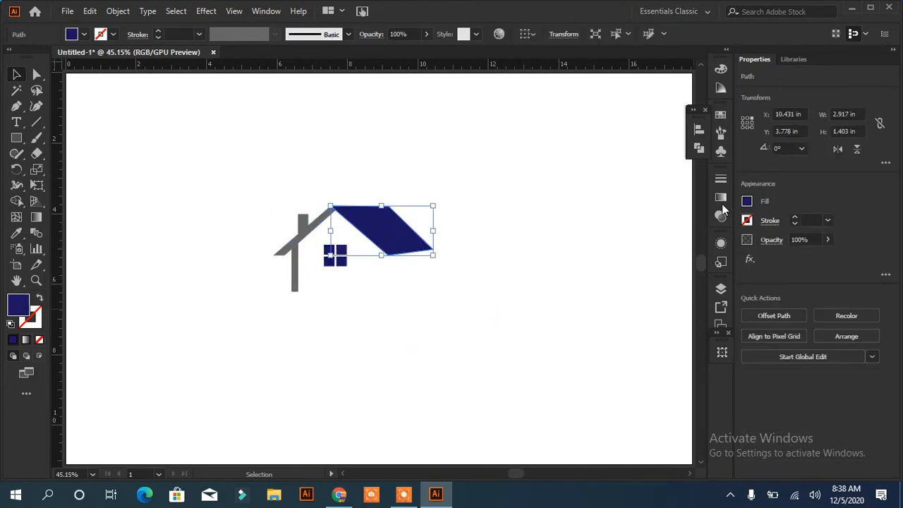
{"action": "left_click", "coordinate": [720, 198]}
{"action": "left_click", "coordinate": [620, 188]}
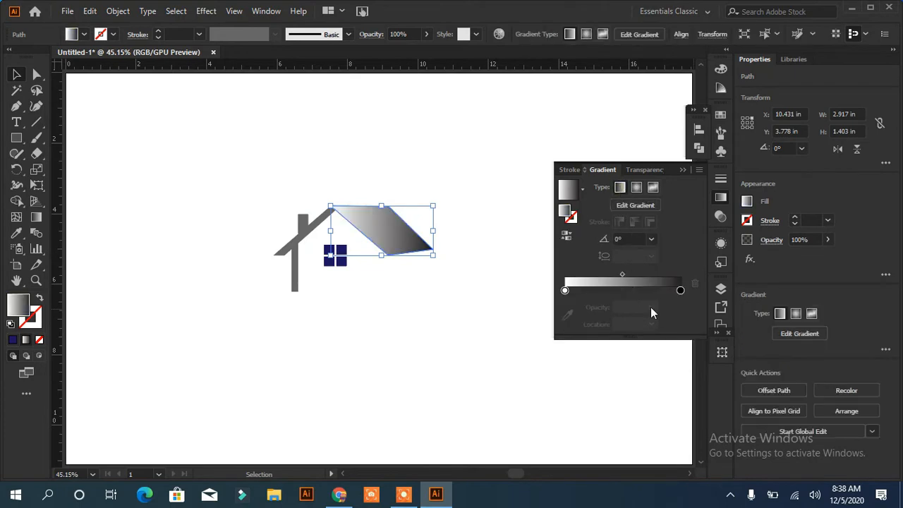
{"action": "double_click", "coordinate": [681, 290]}
{"action": "left_click", "coordinate": [603, 341]}
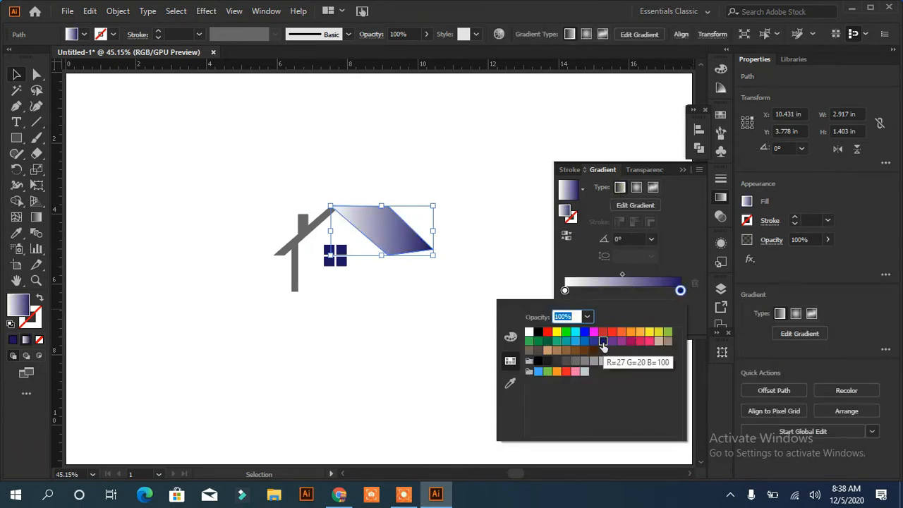
Step: Shift the roof gradient's midpoint to 37.02% and recolour its white start stop to a medium blue
{"action": "left_click", "coordinate": [565, 290]}
{"action": "double_click", "coordinate": [565, 290]}
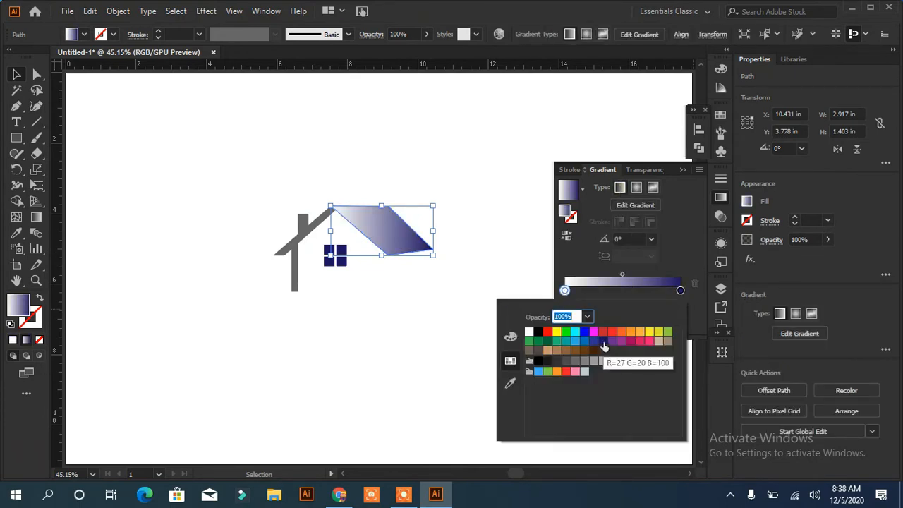
{"action": "mouse_move", "coordinate": [622, 276]}
{"action": "left_mouse_down"}
{"action": "mouse_move", "coordinate": [575, 280]}
{"action": "mouse_move", "coordinate": [609, 275]}
{"action": "left_mouse_up"}
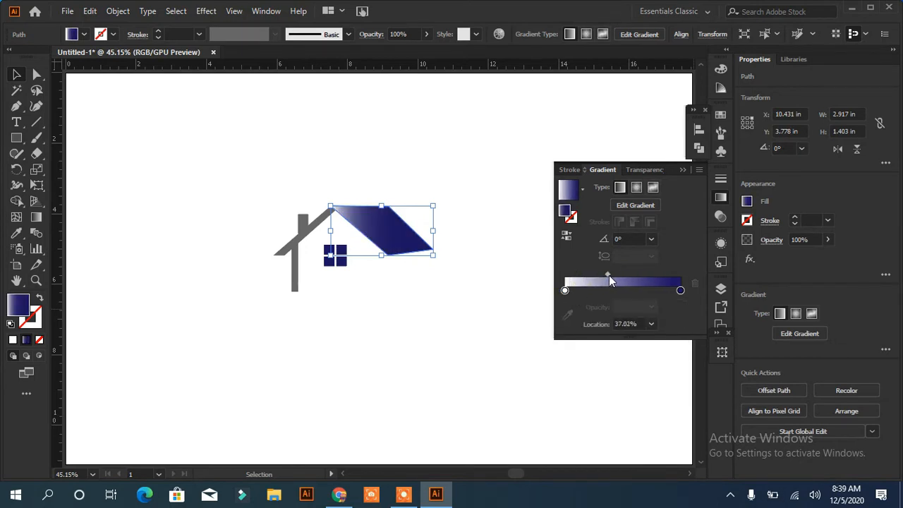
{"action": "left_click", "coordinate": [565, 290]}
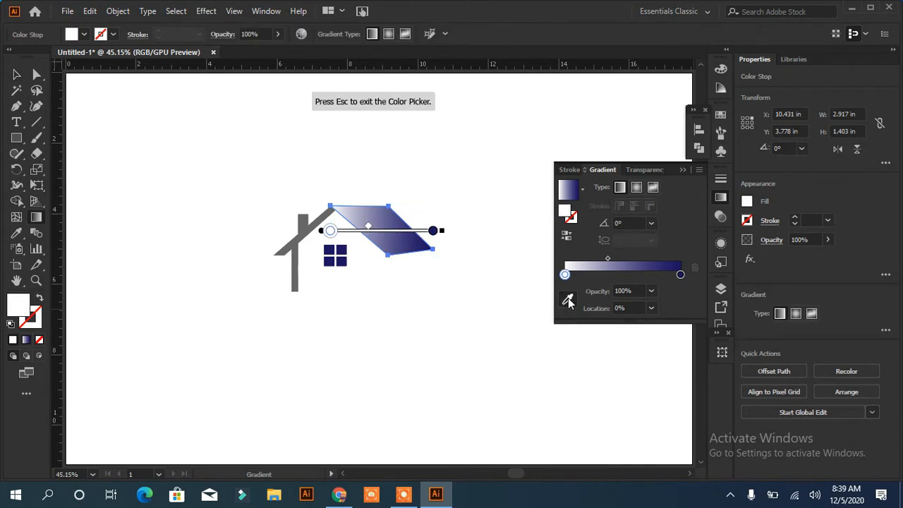
{"action": "double_click", "coordinate": [565, 274]}
{"action": "left_click", "coordinate": [594, 327]}
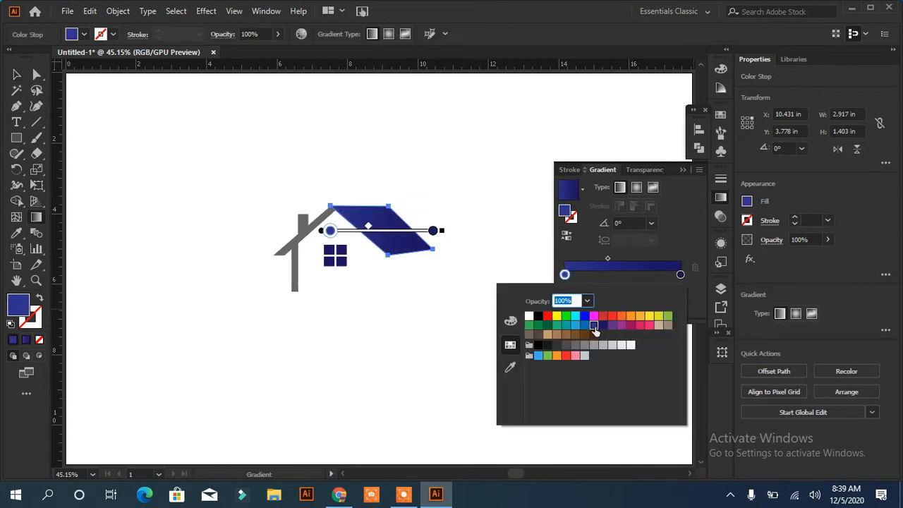
Step: Redirect the roof gradient diagonally at about -50.1°, placing its stops at about 41.49% and 74.92%, and deselect the panel
{"action": "mouse_move", "coordinate": [347, 186]}
{"action": "left_mouse_down"}
{"action": "mouse_move", "coordinate": [432, 288]}
{"action": "mouse_move", "coordinate": [369, 219]}
{"action": "mouse_move", "coordinate": [379, 226]}
{"action": "left_mouse_up"}
{"action": "left_click_drag", "start_coordinate": [427, 282], "coordinate": [409, 261]}
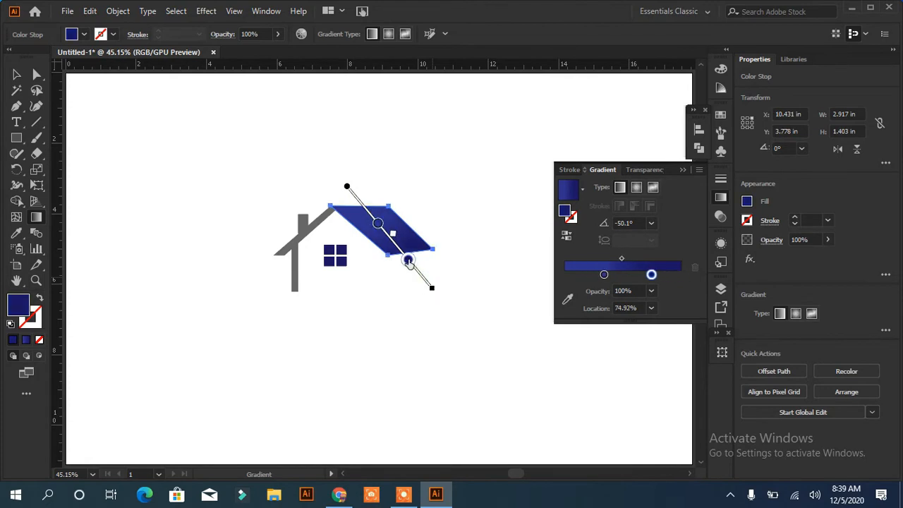
{"action": "left_click_drag", "start_coordinate": [378, 224], "coordinate": [384, 230]}
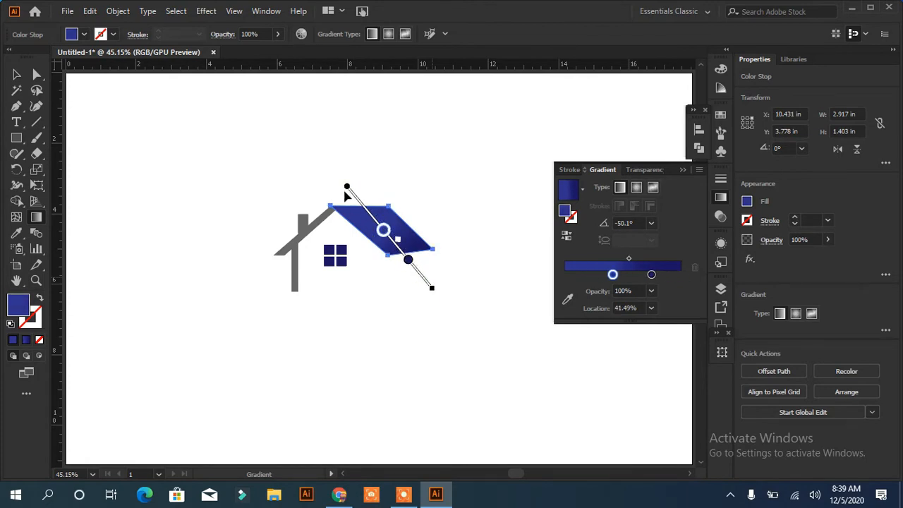
{"action": "key", "text": "v"}
{"action": "left_click", "coordinate": [145, 219]}
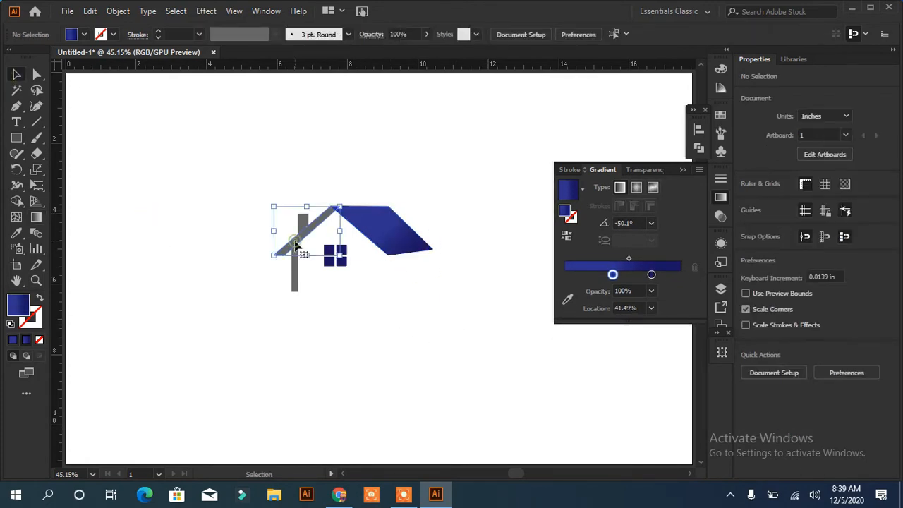
Step: Group the roof, walls, chimney and window into one house object
{"action": "left_click_drag", "start_coordinate": [462, 171], "coordinate": [224, 351]}
{"action": "left_click", "coordinate": [791, 428]}
{"action": "left_click", "coordinate": [452, 395]}
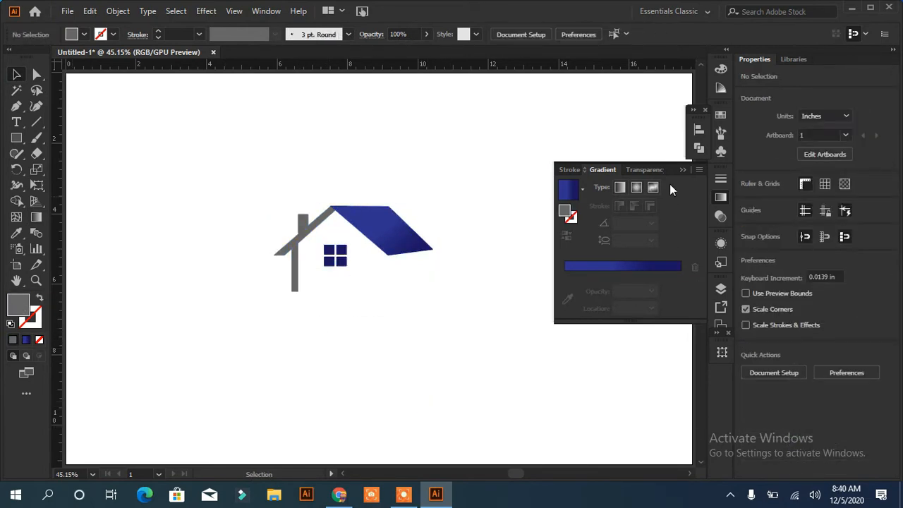
{"action": "left_click", "coordinate": [684, 170]}
Step: Create a horizontally mirrored copy of the grouped house with Reflect
{"action": "left_click_drag", "start_coordinate": [444, 178], "coordinate": [224, 337]}
{"action": "right_click", "coordinate": [399, 247]}
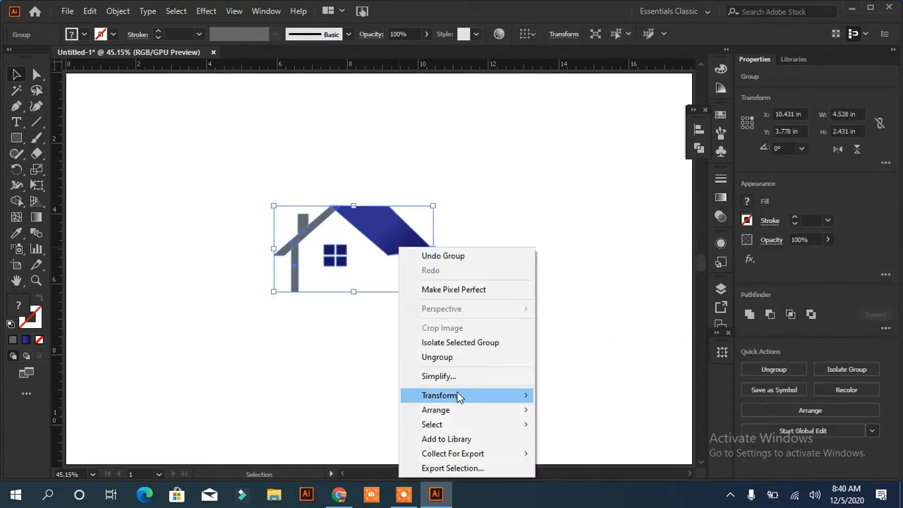
{"action": "mouse_move", "coordinate": [460, 395]}
{"action": "left_click", "coordinate": [598, 331]}
{"action": "left_click", "coordinate": [624, 314]}
Step: Move the mirrored house to the right until the inner corners of the two blue roofs touch
{"action": "key", "text": "shift+Right"}
{"action": "key", "text": "shift+Right"}
{"action": "key", "text": "shift+Right"}
{"action": "key", "text": "shift+Right"}
{"action": "key", "text": "shift+Right"}
{"action": "key", "text": "shift+Right"}
{"action": "key", "text": "shift+Right"}
{"action": "key", "text": "shift+Right"}
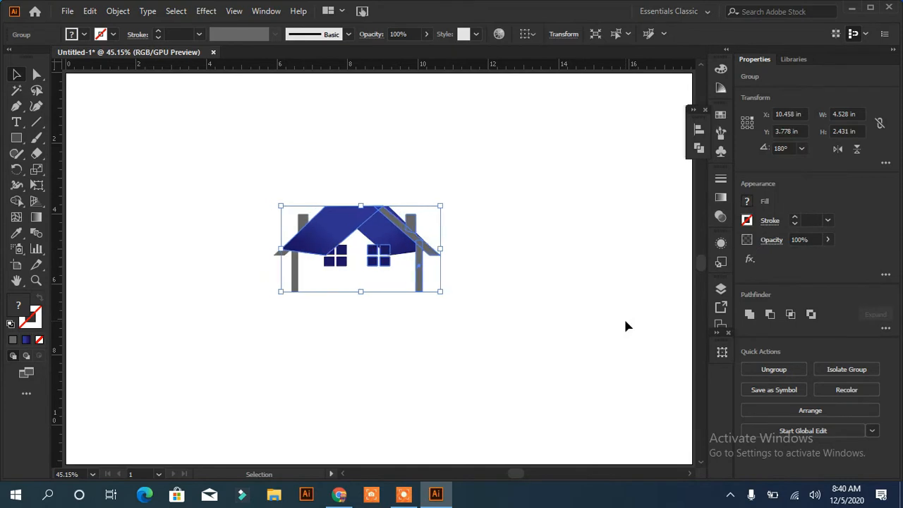
{"action": "key", "text": "shift+Right"}
{"action": "key", "text": "shift+Right"}
{"action": "key", "text": "shift+Right"}
{"action": "key", "text": "shift+Right"}
{"action": "key", "text": "shift+Right"}
{"action": "key", "text": "shift+Right"}
{"action": "key", "text": "shift+Right"}
{"action": "key", "text": "shift+Right"}
{"action": "key", "text": "shift+Right"}
{"action": "key", "text": "shift+Right"}
{"action": "key", "text": "shift+Right"}
{"action": "key", "text": "shift+Right"}
{"action": "key", "text": "shift+Right"}
{"action": "key", "text": "shift+Right"}
{"action": "key", "text": "shift+Right"}
{"action": "key", "text": "shift+Right"}
{"action": "key", "text": "shift+Right"}
{"action": "key", "text": "shift+Right"}
{"action": "key", "text": "shift+Right"}
{"action": "key", "text": "shift+Right"}
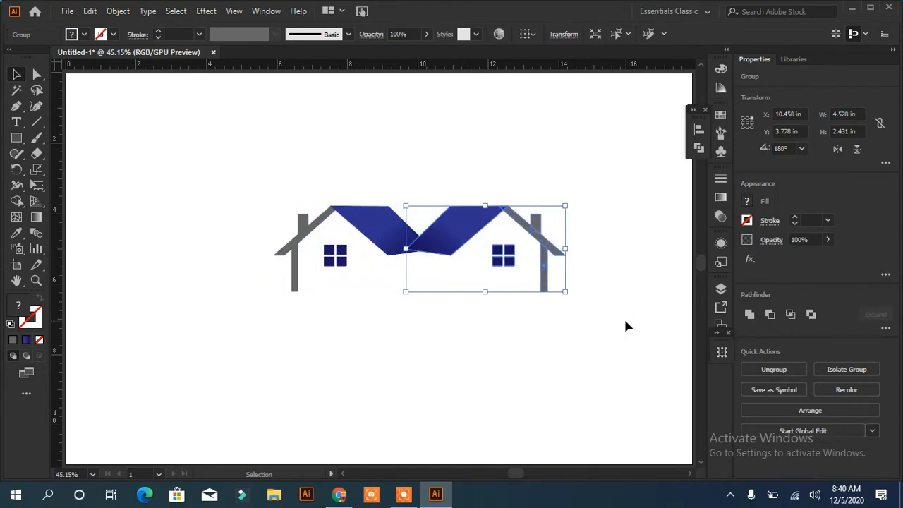
{"action": "left_click", "coordinate": [594, 379]}
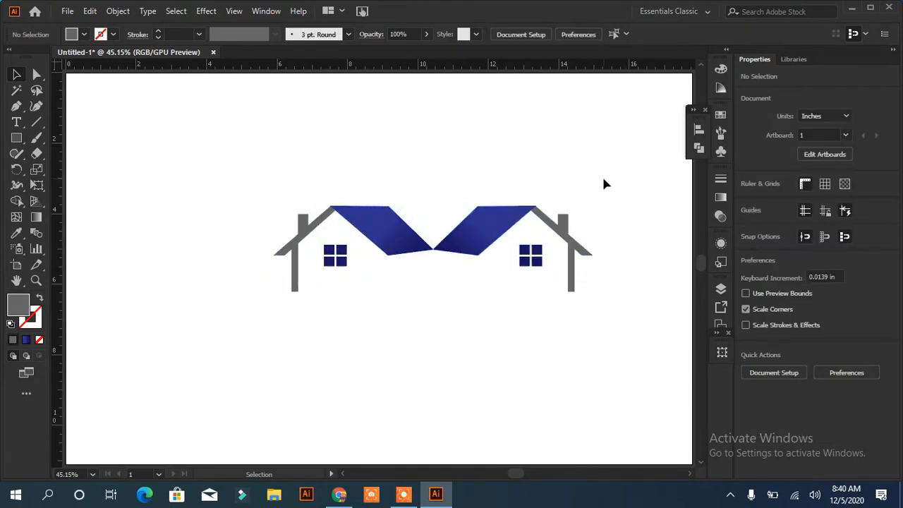
Step: Group the original house and its mirrored copy together
{"action": "left_click_drag", "start_coordinate": [603, 183], "coordinate": [215, 342]}
{"action": "key", "text": "ctrl+g"}
{"action": "left_click", "coordinate": [515, 428]}
Step: Draw a slanted roof panel about 3.13 in wide and 1.65 in high with the Pen tool above the gap between the houses
{"action": "left_click", "coordinate": [17, 105]}
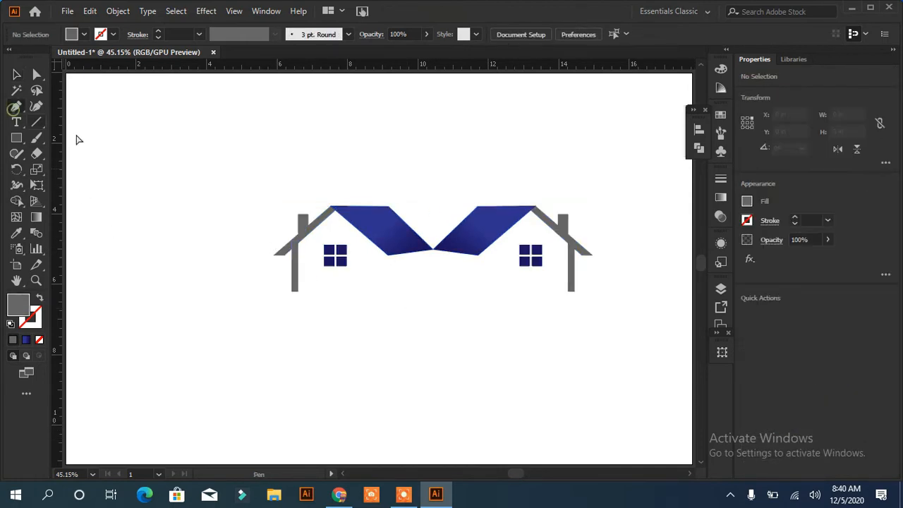
{"action": "left_click", "coordinate": [452, 204]}
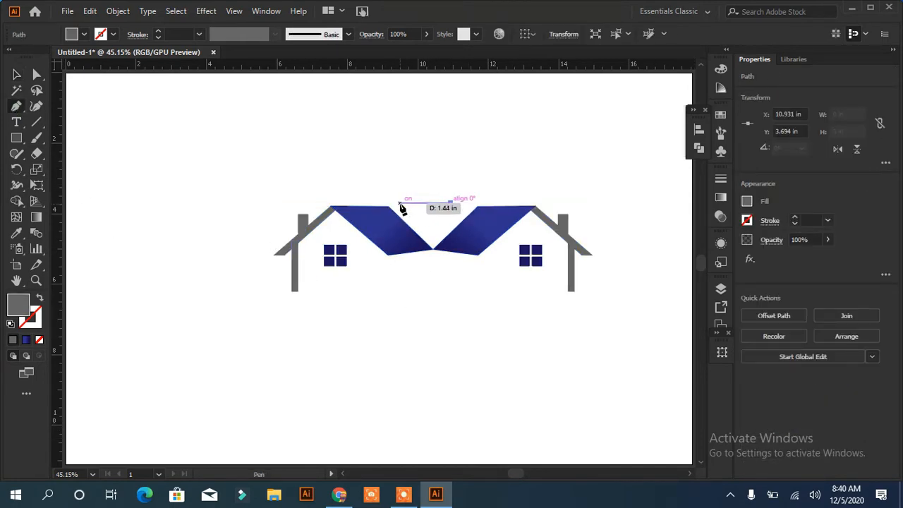
{"action": "left_click", "coordinate": [400, 204]}
{"action": "left_click", "coordinate": [470, 146]}
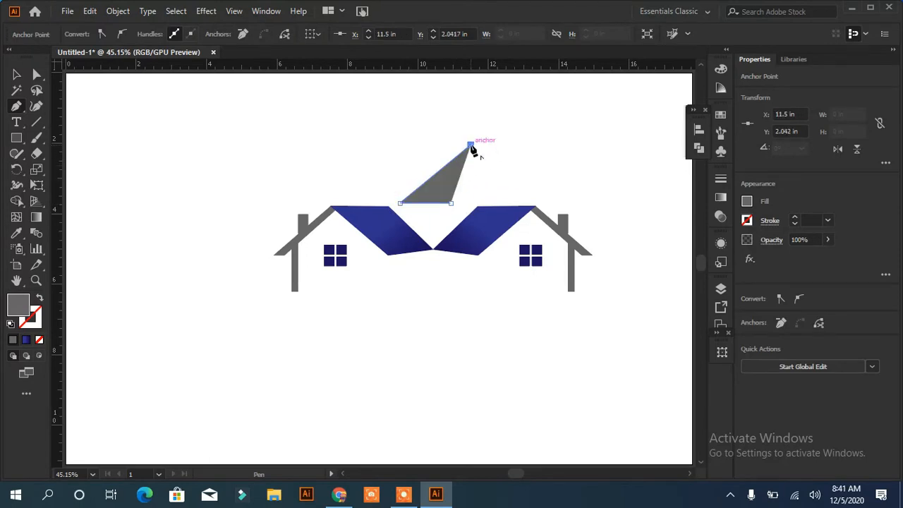
{"action": "left_click", "coordinate": [510, 145]}
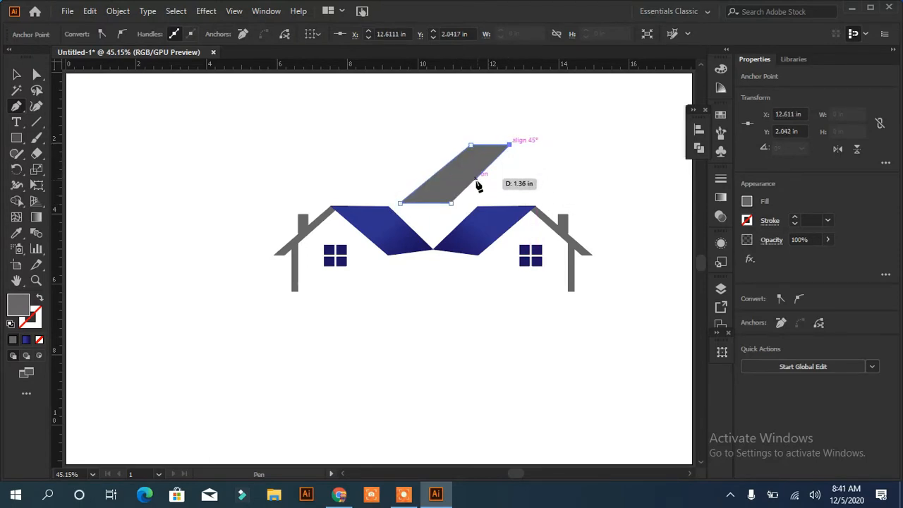
Step: Draw a narrow grey roof edge with the Pen tool, sloping down to the right from the upper panel's peak
{"action": "left_click", "coordinate": [505, 150]}
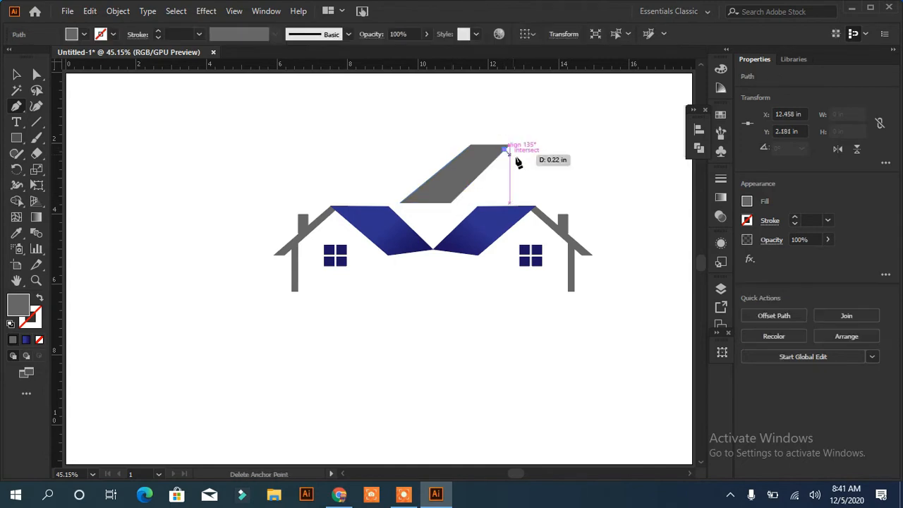
{"action": "left_click", "coordinate": [562, 196]}
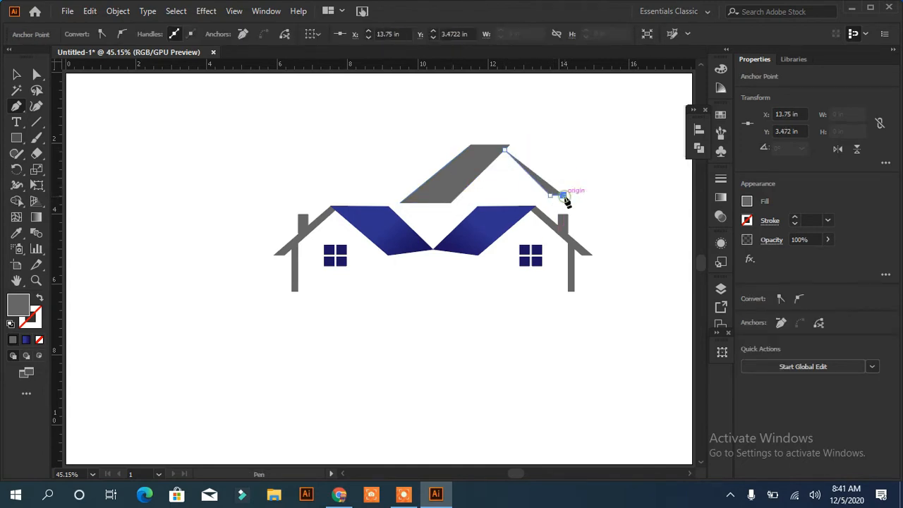
{"action": "left_click", "coordinate": [550, 196]}
{"action": "left_click", "coordinate": [505, 149]}
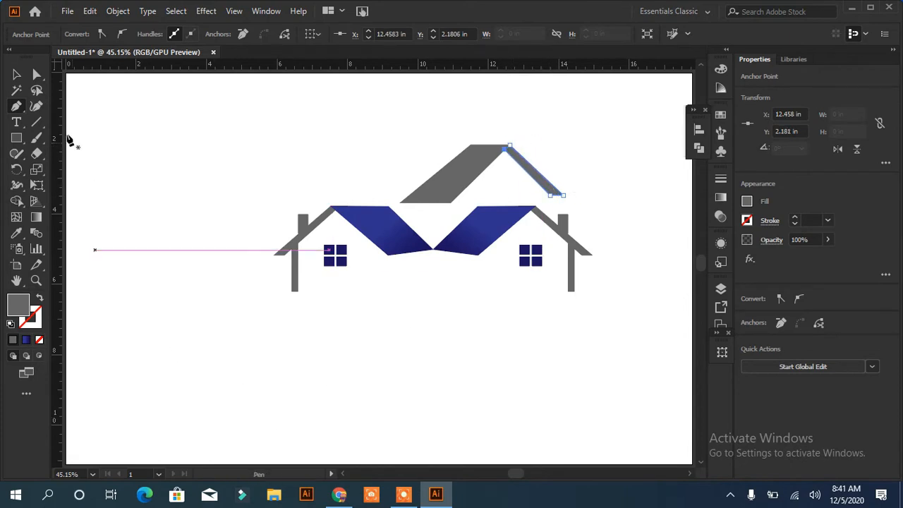
Step: Copy the blue gradient from the lower right roof onto the new upper roof panel with the Eyedropper
{"action": "key", "text": "v"}
{"action": "left_click", "coordinate": [433, 177]}
{"action": "left_click", "coordinate": [17, 233]}
{"action": "left_click", "coordinate": [445, 234]}
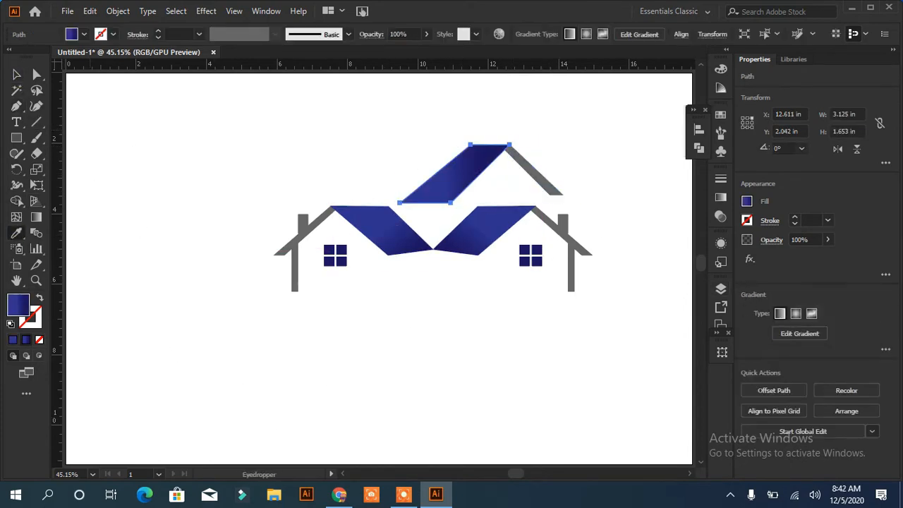
Step: Redirect the upper roof panel's gradient diagonally at about -136.1°, running from its peak down to its lower end
{"action": "key", "text": "v"}
{"action": "left_click", "coordinate": [721, 199]}
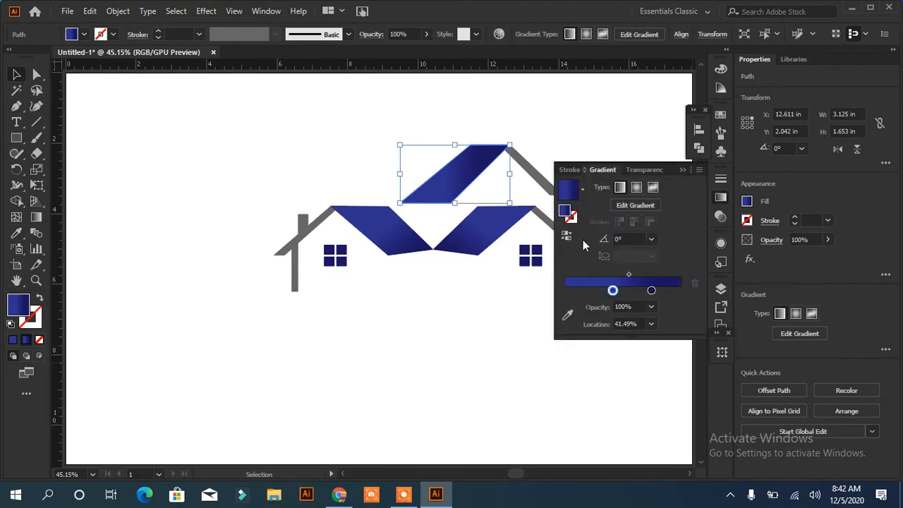
{"action": "key", "text": "g"}
{"action": "left_click_drag", "start_coordinate": [506, 126], "coordinate": [414, 217]}
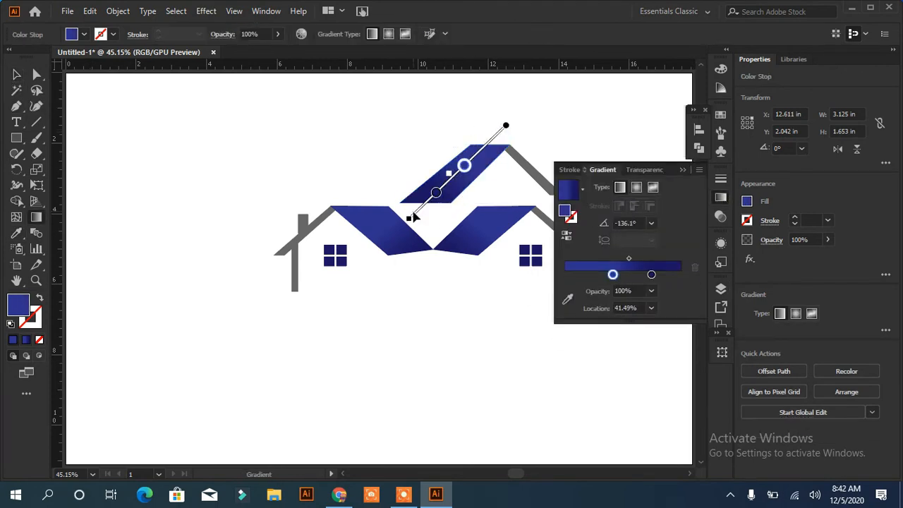
{"action": "left_click", "coordinate": [17, 76]}
{"action": "left_click", "coordinate": [325, 141]}
{"action": "left_click", "coordinate": [721, 198]}
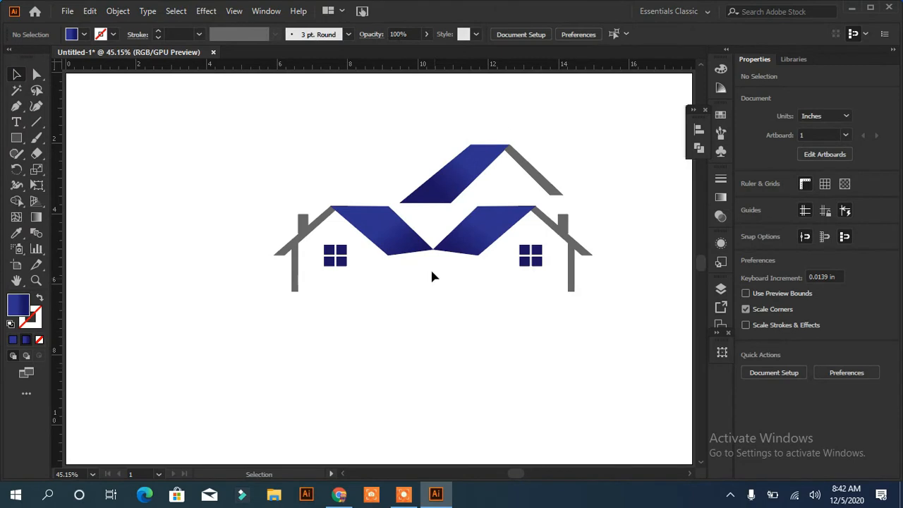
Step: Draw a wall about 0.24 in wide and 0.92 in high under the upper roof edge and match its fill to the grey chimney
{"action": "left_click", "coordinate": [17, 137]}
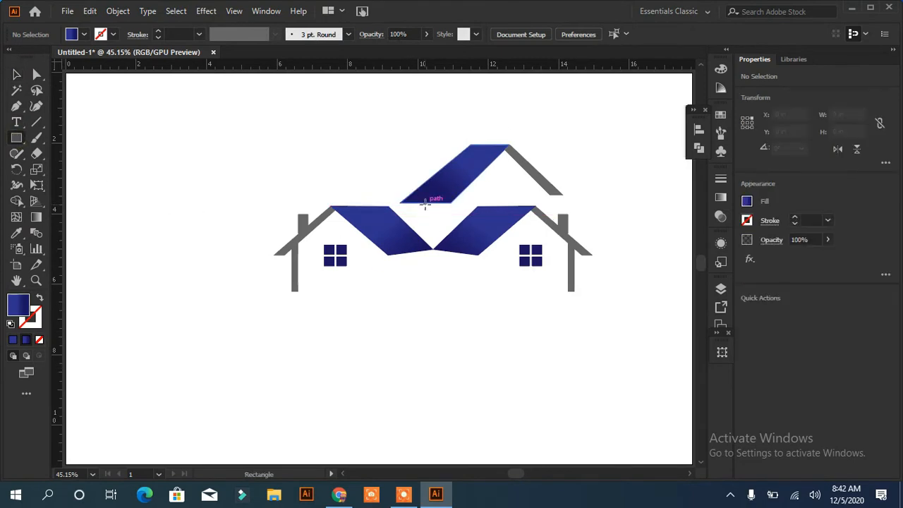
{"action": "left_click", "coordinate": [539, 183]}
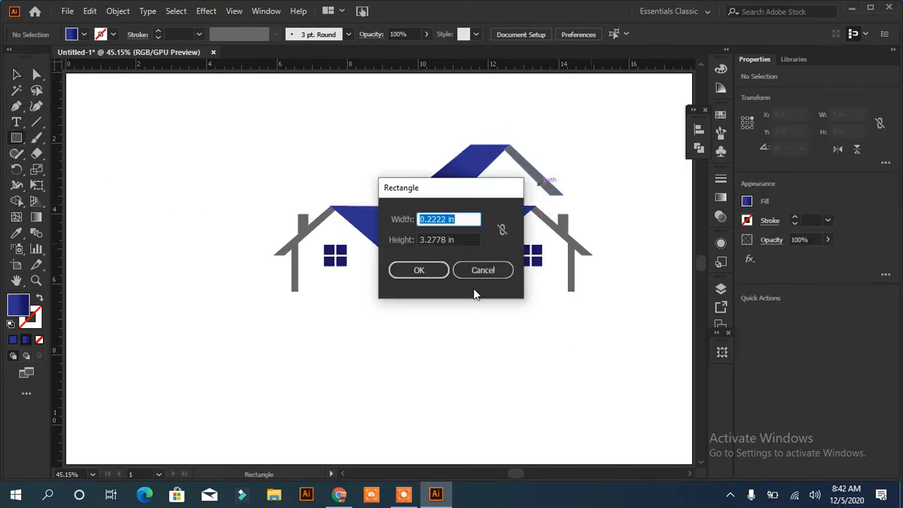
{"action": "left_click", "coordinate": [477, 269]}
{"action": "left_click_drag", "start_coordinate": [538, 184], "coordinate": [545, 216]}
{"action": "key", "text": "i"}
{"action": "left_click", "coordinate": [304, 223]}
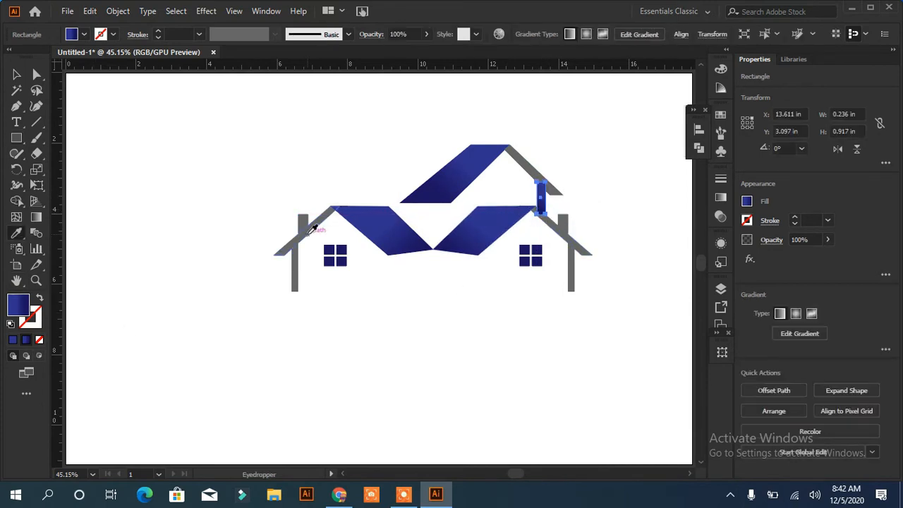
{"action": "key", "text": "v"}
{"action": "left_click", "coordinate": [120, 199]}
Step: Draw a small grey rectangular chimney on the upper house's right roof edge
{"action": "key", "text": "m"}
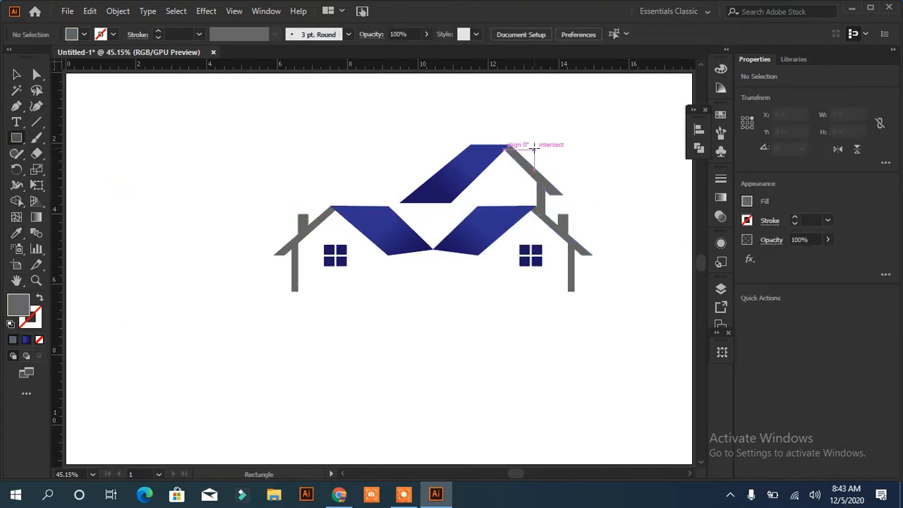
{"action": "left_click_drag", "start_coordinate": [532, 145], "coordinate": [539, 163]}
{"action": "key", "text": "v"}
{"action": "left_click", "coordinate": [125, 336]}
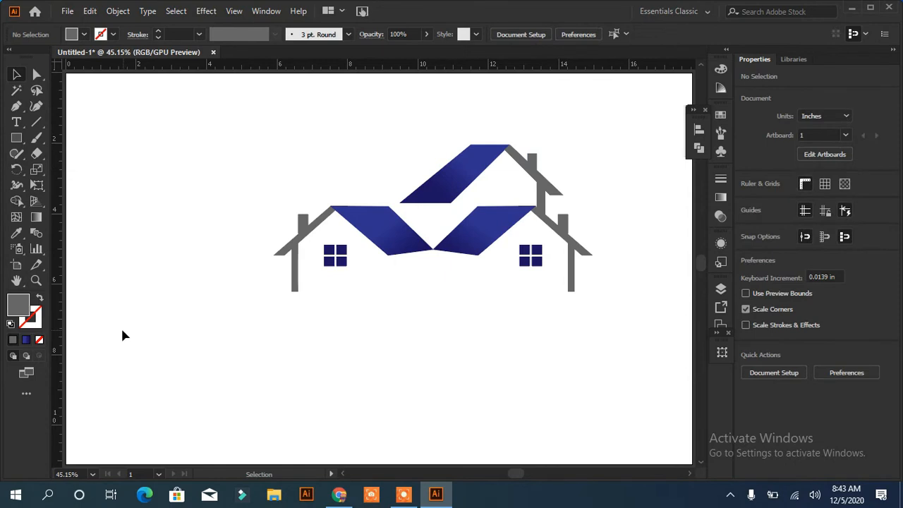
Step: Group the upper roof, wall and chimney together with the two lower houses
{"action": "left_click_drag", "start_coordinate": [623, 146], "coordinate": [515, 292]}
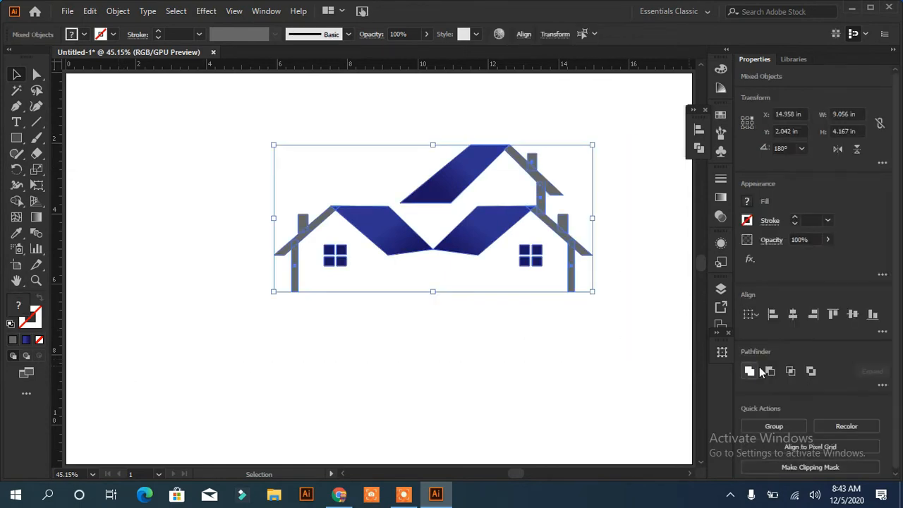
{"action": "key", "text": "ctrl+g"}
{"action": "left_click", "coordinate": [269, 382]}
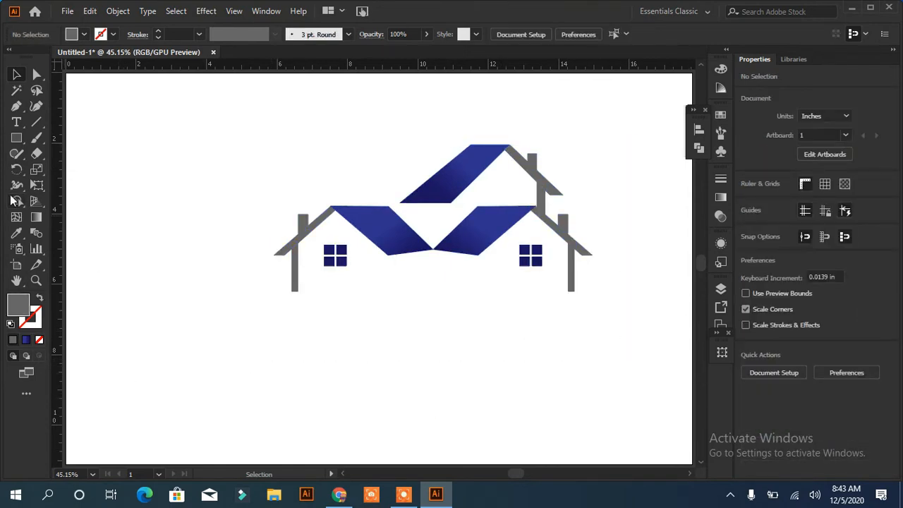
Step: Draw a thin grey ground wedge about 1.1 in long with the Pen tool, tapering outward from the left wall's base
{"action": "key", "text": "p"}
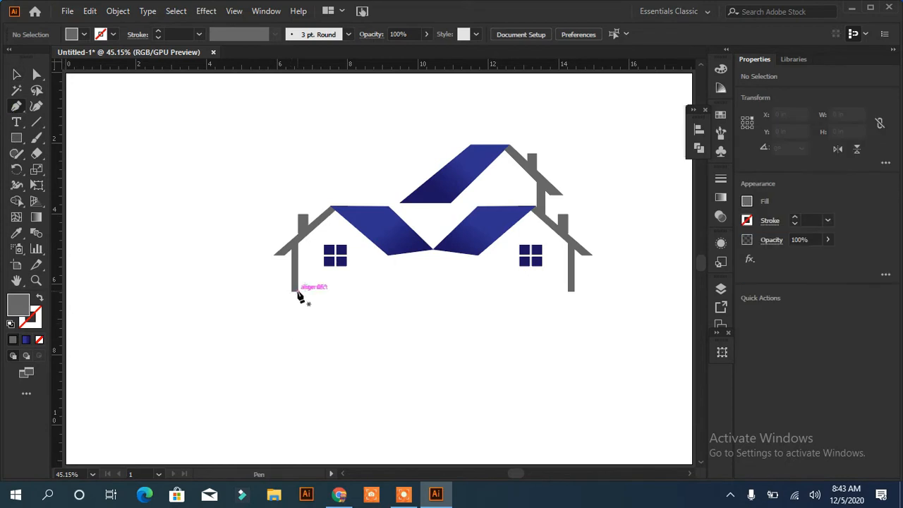
{"action": "left_click", "coordinate": [297, 291]}
{"action": "left_click", "coordinate": [258, 292]}
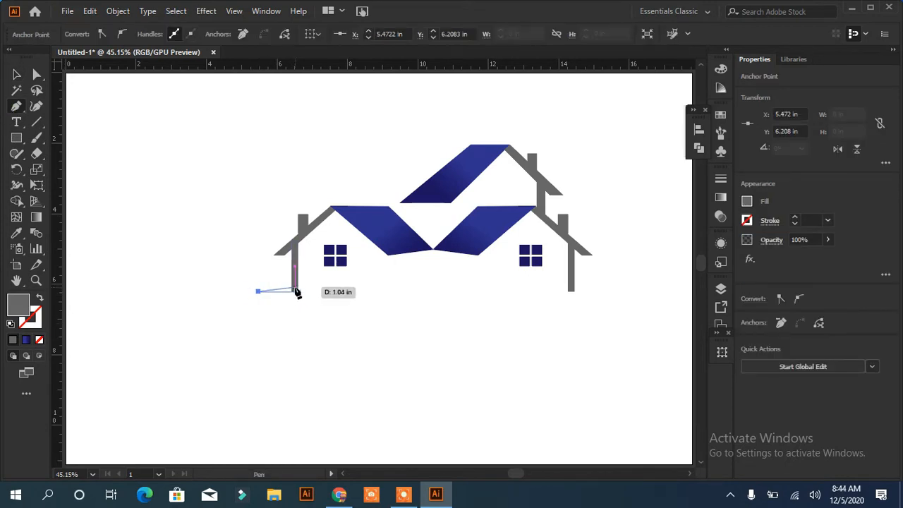
{"action": "left_click", "coordinate": [296, 291]}
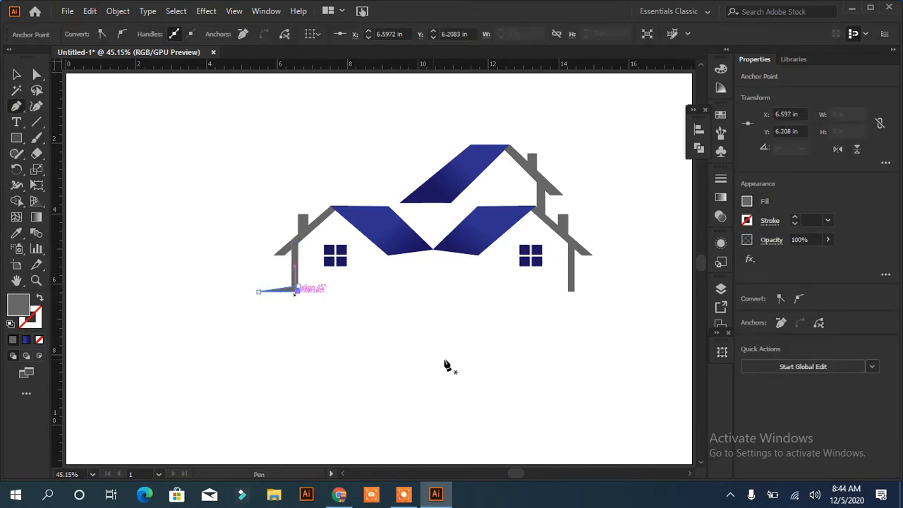
Step: Draw a matching thin grey ground wedge with the Pen tool, tapering outward from the right wall's base
{"action": "left_click", "coordinate": [569, 292]}
{"action": "left_click", "coordinate": [608, 292]}
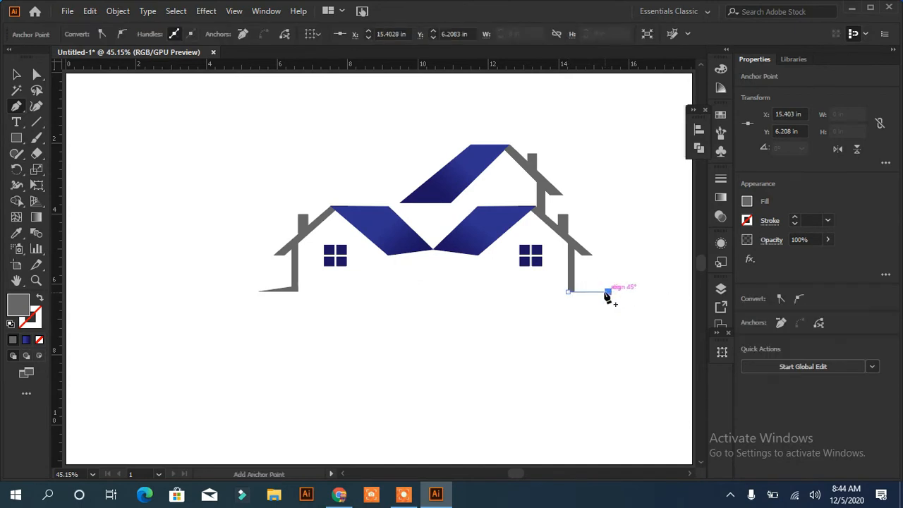
{"action": "left_click", "coordinate": [569, 291]}
{"action": "left_click", "coordinate": [16, 74]}
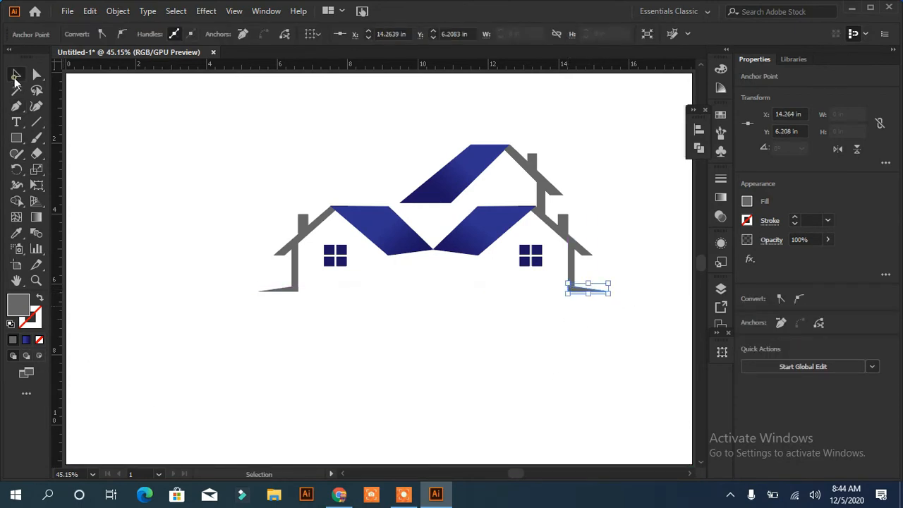
Step: Draw a thin grey ground triangle about 7.4 in wide between the two walls' bases with the Pen tool
{"action": "left_click", "coordinate": [110, 265]}
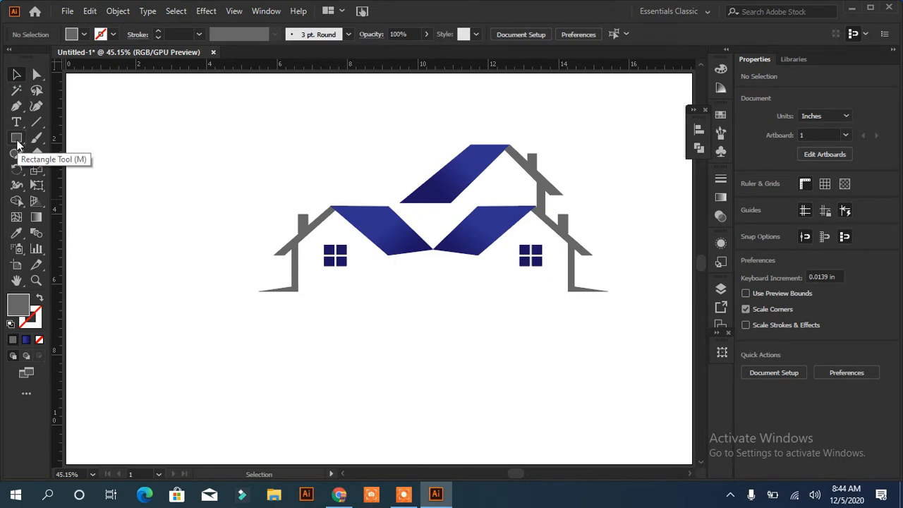
{"action": "key", "text": "p"}
{"action": "left_click", "coordinate": [302, 291]}
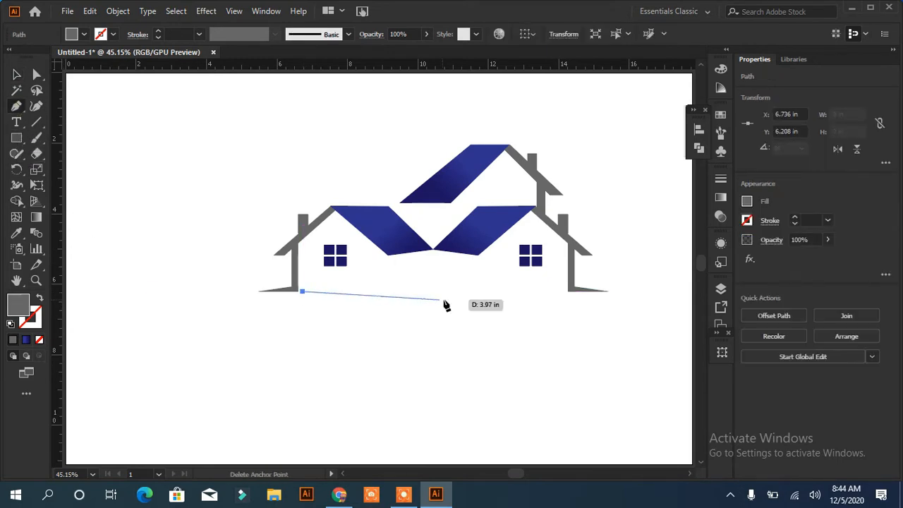
{"action": "left_click", "coordinate": [562, 291]}
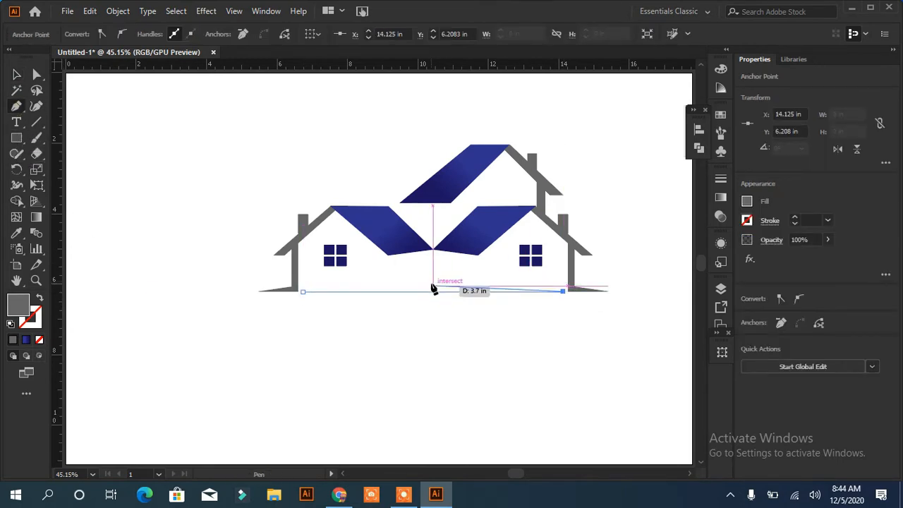
{"action": "left_click", "coordinate": [433, 286]}
{"action": "left_click", "coordinate": [303, 291]}
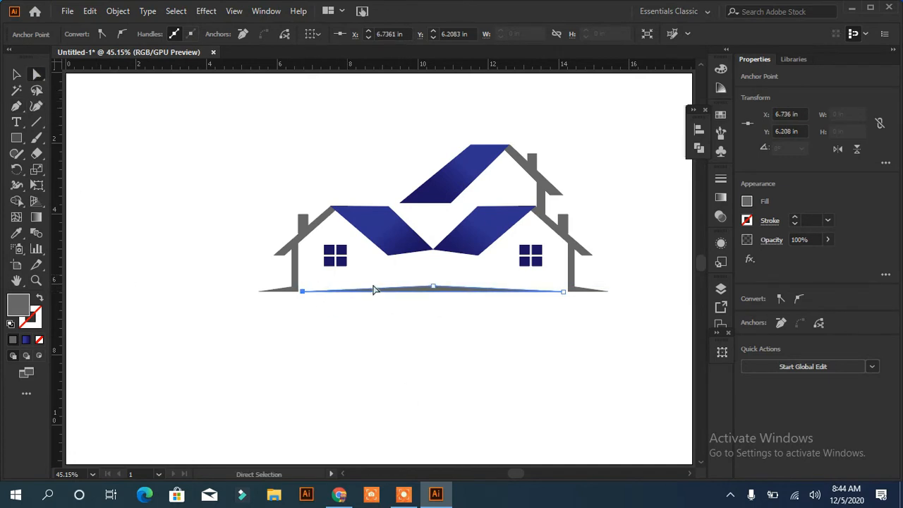
Step: Round the ground triangle's peak into a broad, shallow curve
{"action": "left_click", "coordinate": [433, 287]}
{"action": "left_click_drag", "start_coordinate": [434, 293], "coordinate": [505, 184]}
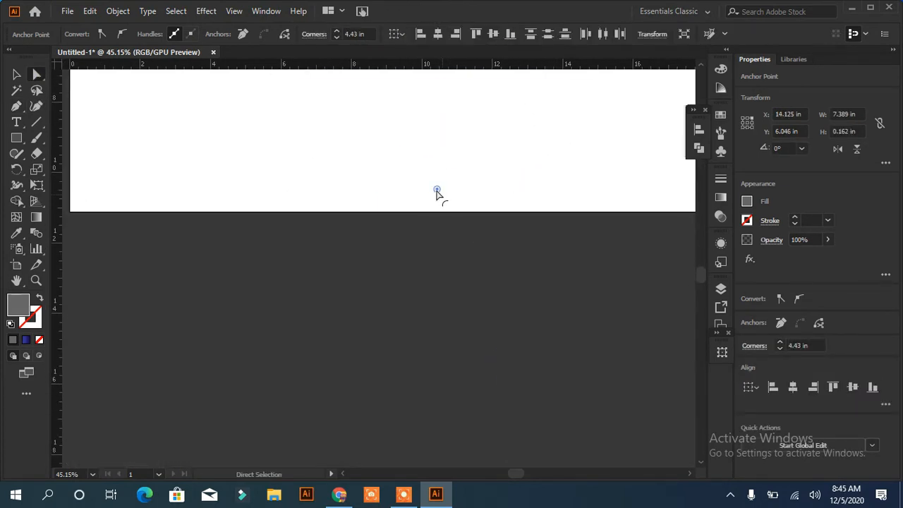
{"action": "left_click_drag", "start_coordinate": [437, 191], "coordinate": [439, 435]}
{"action": "left_click_drag", "start_coordinate": [498, 409], "coordinate": [483, 99]}
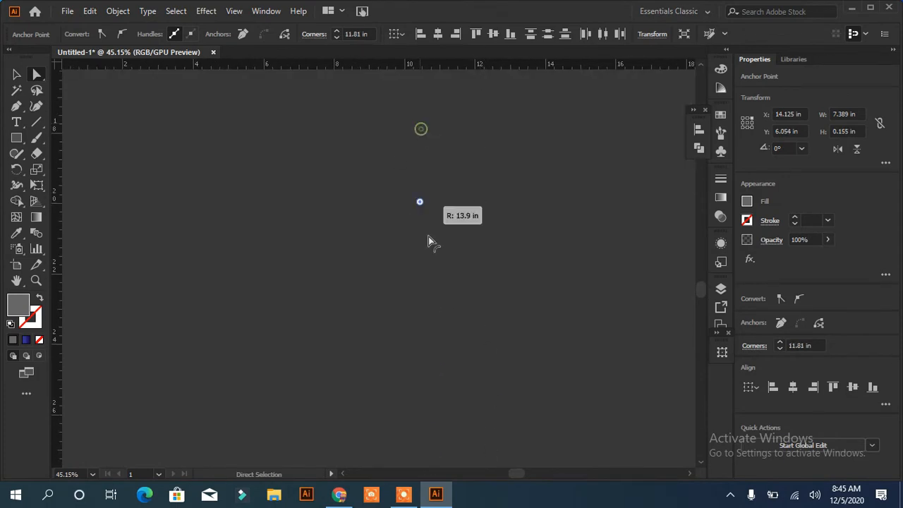
{"action": "left_click_drag", "start_coordinate": [428, 236], "coordinate": [458, 442]}
{"action": "left_click_drag", "start_coordinate": [469, 426], "coordinate": [463, 227]}
{"action": "left_click_drag", "start_coordinate": [451, 339], "coordinate": [475, 259]}
{"action": "left_click", "coordinate": [445, 223]}
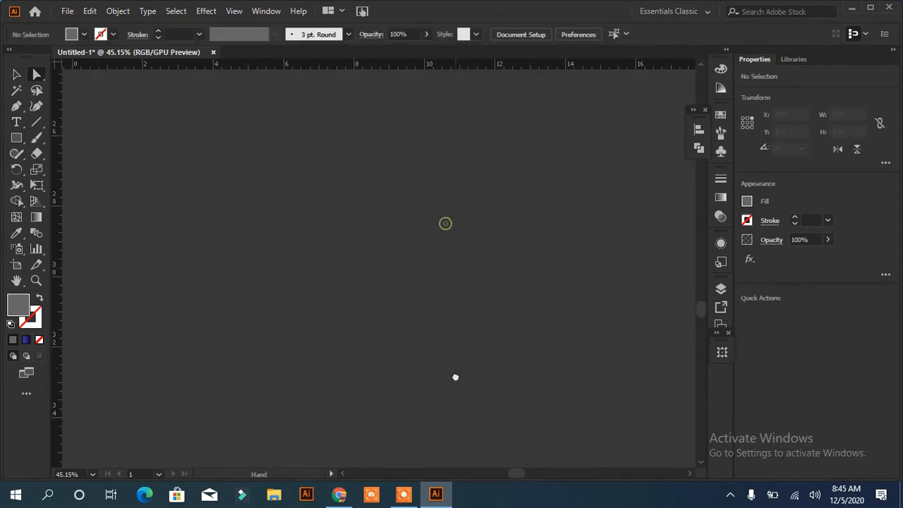
{"action": "key", "text": "ctrl+0"}
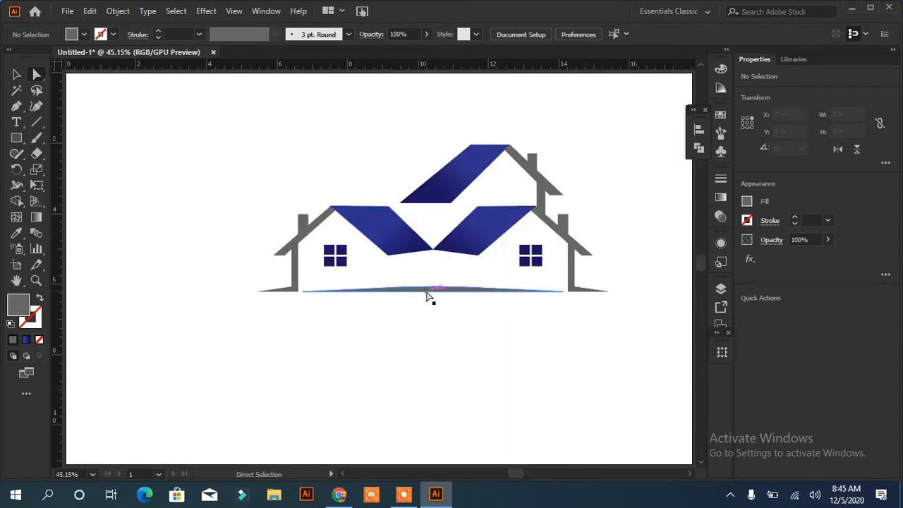
Step: Nudge the curved ground strip slightly down, just below the walls' bases
{"action": "key", "text": "v"}
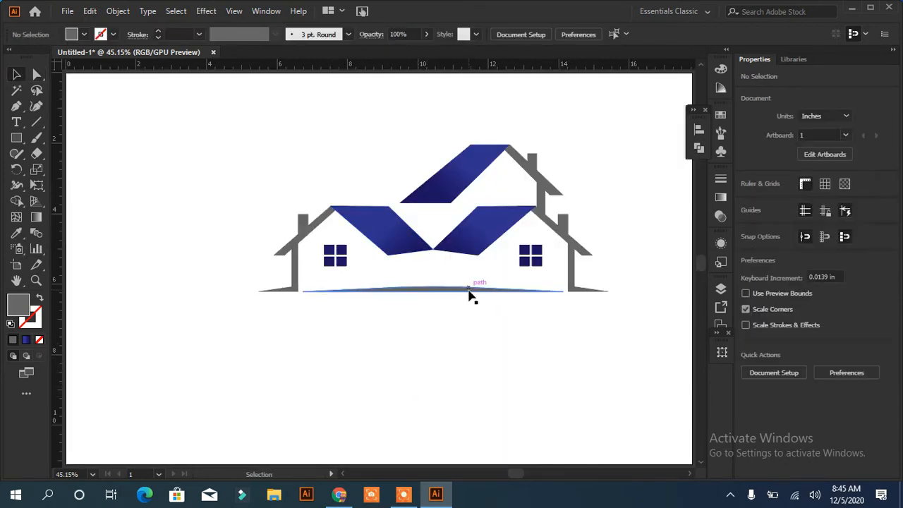
{"action": "left_click", "coordinate": [455, 292]}
{"action": "key", "text": "Down"}
{"action": "key", "text": "Down"}
{"action": "key", "text": "Down"}
{"action": "key", "text": "Down"}
{"action": "key", "text": "Down"}
{"action": "key", "text": "Down"}
{"action": "key", "text": "Down"}
{"action": "key", "text": "Down"}
{"action": "left_click", "coordinate": [495, 401]}
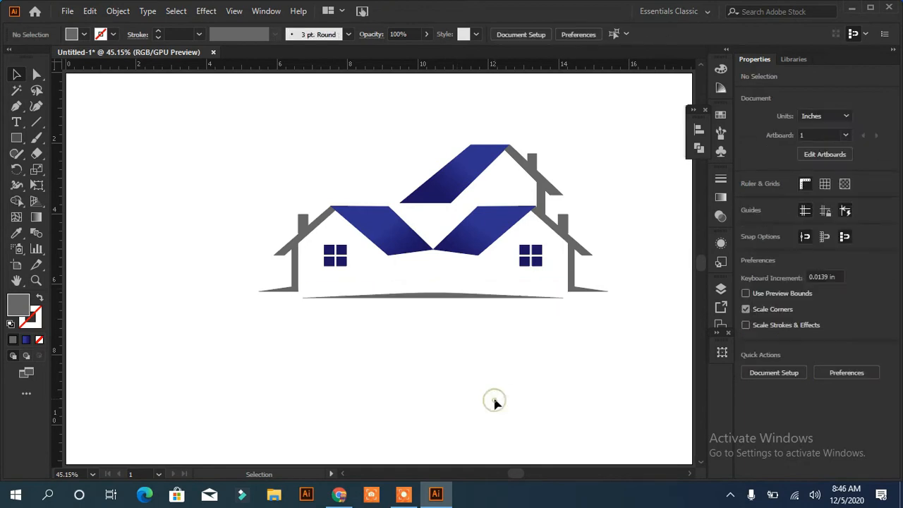
{"action": "left_click", "coordinate": [535, 435]}
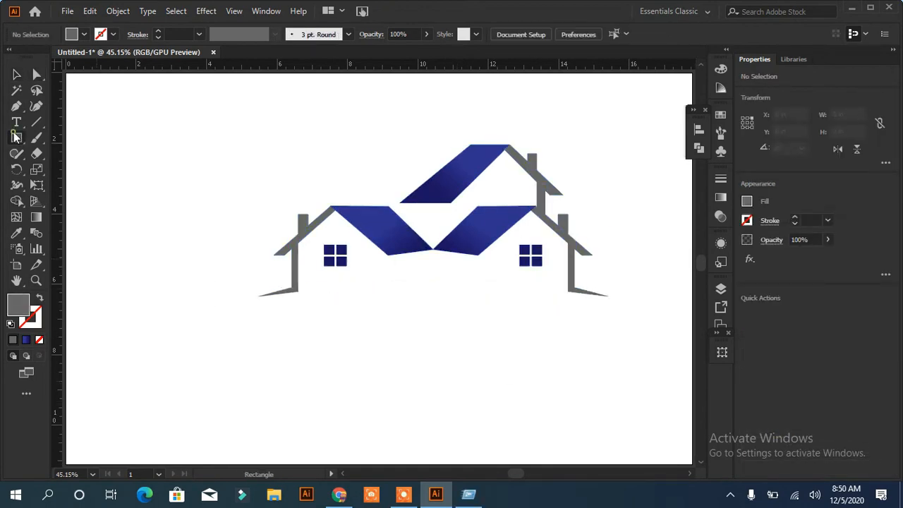
Step: Make a thin grey crescent below the houses by subtracting a lower, wider ellipse about 11.3 by 2 in from a first ellipse
{"action": "left_click_drag", "start_coordinate": [16, 138], "coordinate": [63, 169]}
{"action": "left_click_drag", "start_coordinate": [258, 302], "coordinate": [628, 369]}
{"action": "left_click_drag", "start_coordinate": [444, 352], "coordinate": [444, 360]}
{"action": "mouse_move", "coordinate": [636, 380]}
{"action": "left_mouse_down"}
{"action": "mouse_move", "coordinate": [632, 374]}
{"action": "mouse_move", "coordinate": [645, 389]}
{"action": "left_mouse_up"}
{"action": "left_click", "coordinate": [14, 76]}
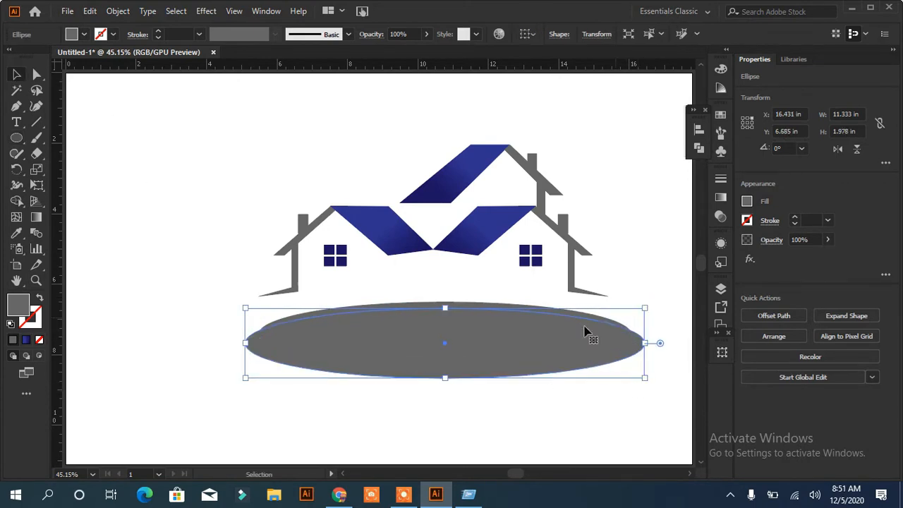
{"action": "left_click_drag", "start_coordinate": [670, 318], "coordinate": [572, 352]}
{"action": "left_click", "coordinate": [769, 368]}
{"action": "left_click", "coordinate": [35, 77]}
{"action": "left_click", "coordinate": [461, 429]}
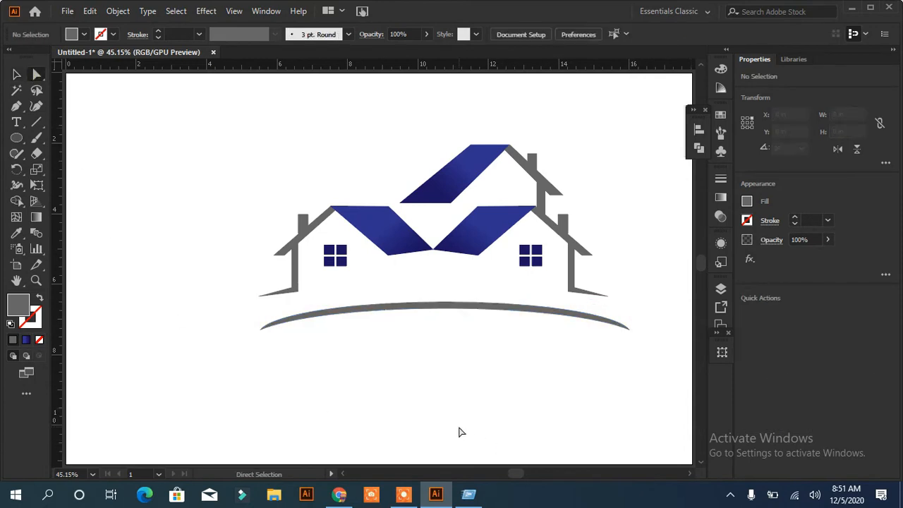
Step: Delete the grey crescent below the houses
{"action": "left_click", "coordinate": [575, 314]}
{"action": "left_click", "coordinate": [16, 76]}
{"action": "left_click", "coordinate": [487, 395]}
{"action": "left_click", "coordinate": [578, 314]}
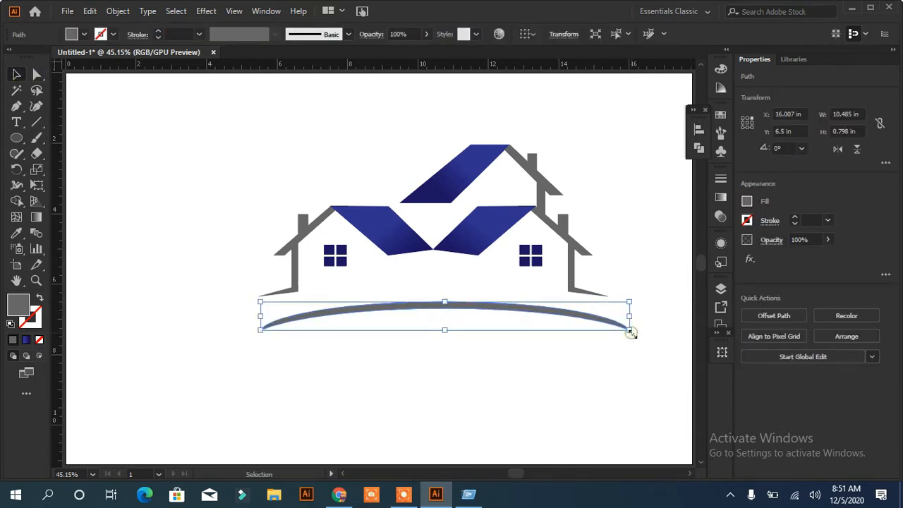
{"action": "key", "text": "Delete"}
Step: Draw a shallow curved ground line about 8.4 in wide between the wall bases with the Pen tool, with grey stroke and no fill
{"action": "key", "text": "p"}
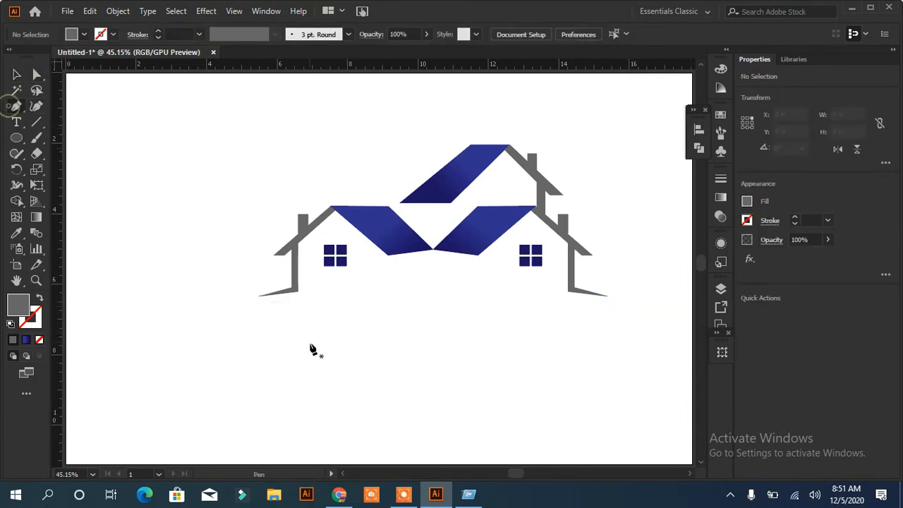
{"action": "left_click", "coordinate": [286, 300]}
{"action": "left_click_drag", "start_coordinate": [578, 300], "coordinate": [648, 326]}
{"action": "left_click", "coordinate": [462, 296]}
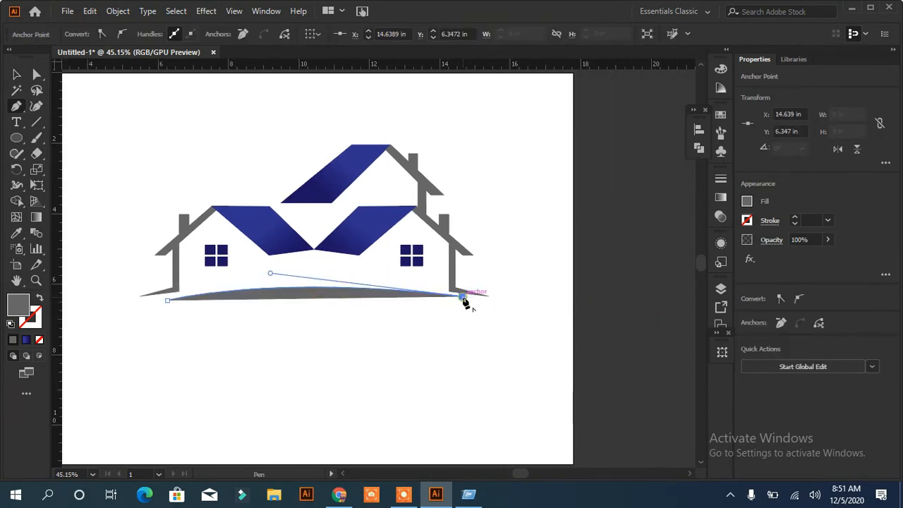
{"action": "left_click", "coordinate": [508, 364]}
{"action": "key", "text": "ctrl+z"}
{"action": "left_click", "coordinate": [39, 299]}
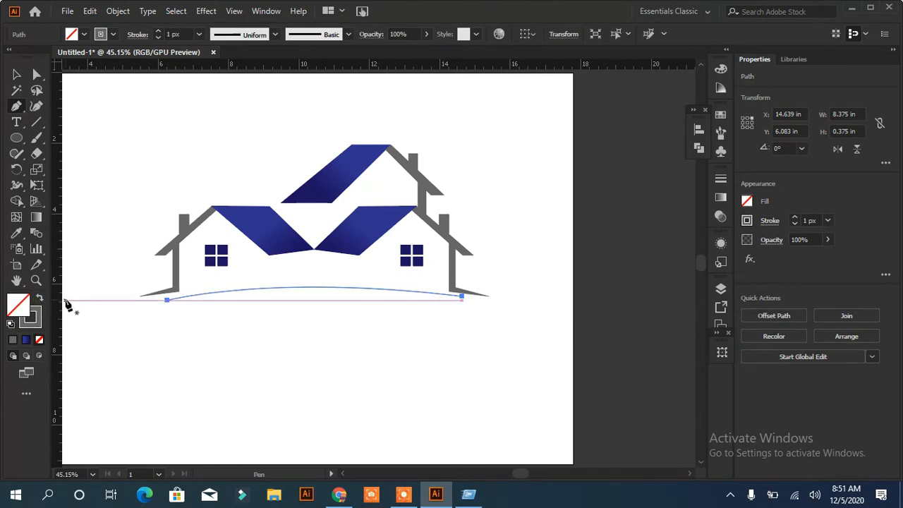
Step: Give the ground curve a 12 px stroke with the lens-shaped width profile and level its two ends
{"action": "left_click", "coordinate": [159, 31]}
{"action": "left_click", "coordinate": [158, 37]}
{"action": "left_click", "coordinate": [275, 34]}
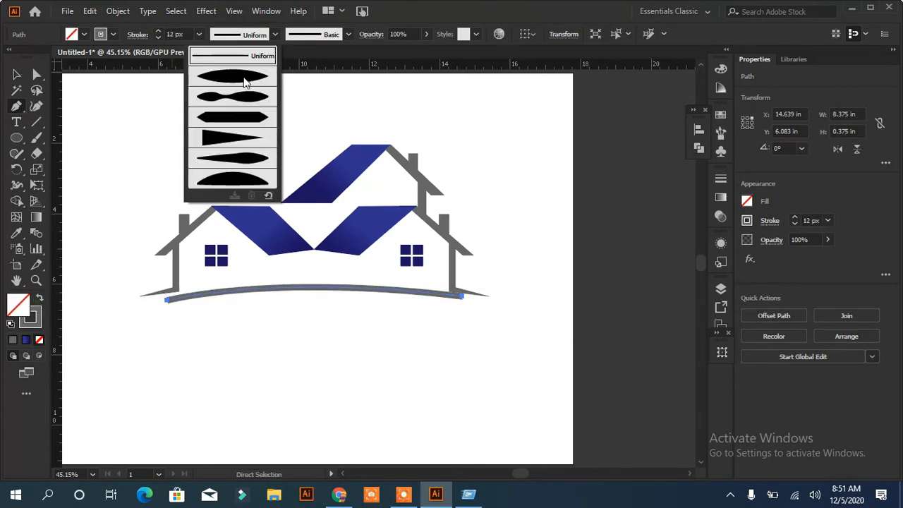
{"action": "left_click", "coordinate": [233, 76]}
{"action": "key", "text": "v"}
{"action": "left_click", "coordinate": [156, 191]}
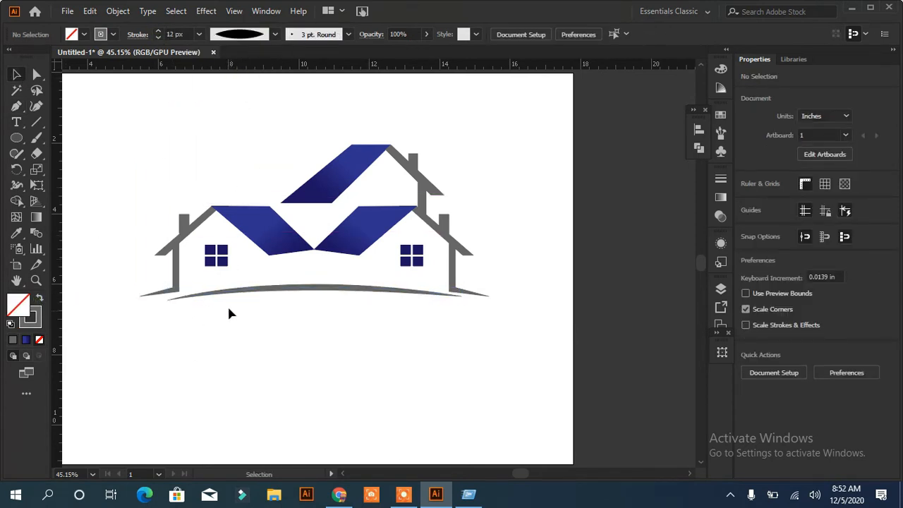
{"action": "left_click", "coordinate": [290, 289]}
{"action": "left_click", "coordinate": [479, 162]}
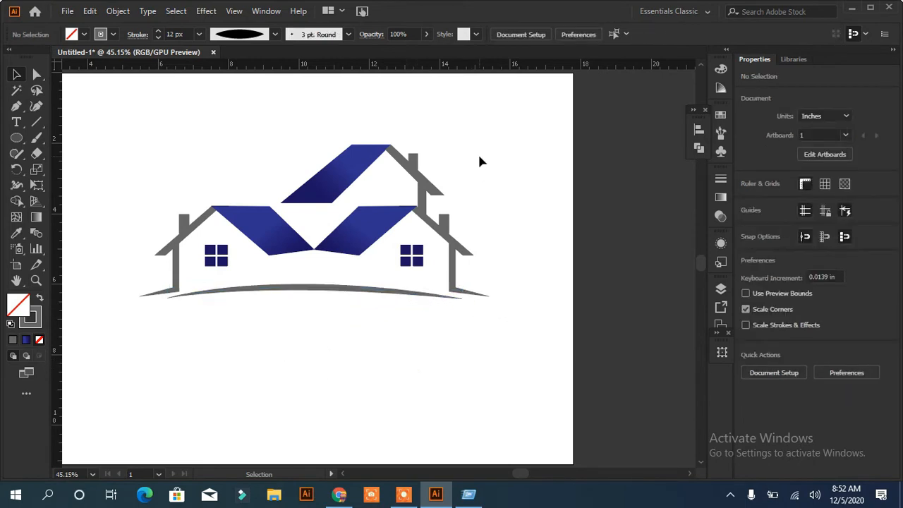
Step: Merge the roof edge and wall of each lower house into one shape with the Shape Builder
{"action": "left_click", "coordinate": [421, 184]}
{"action": "key", "text": "shift+m"}
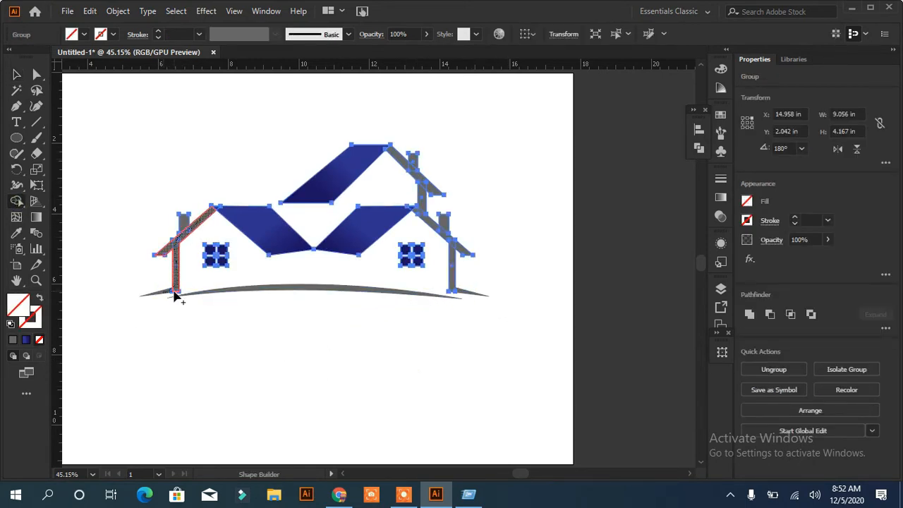
{"action": "left_click_drag", "start_coordinate": [175, 295], "coordinate": [175, 295]}
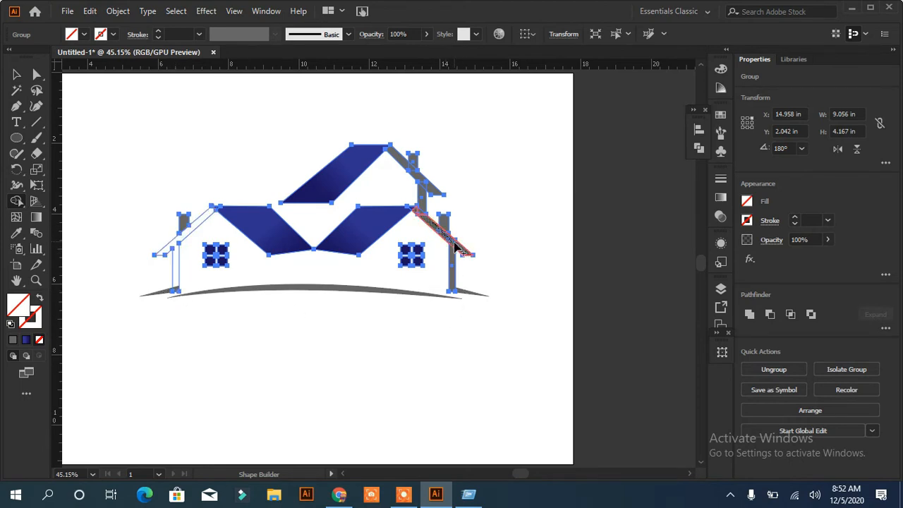
{"action": "left_click_drag", "start_coordinate": [455, 247], "coordinate": [453, 286]}
{"action": "key", "text": "v"}
{"action": "left_click", "coordinate": [103, 240]}
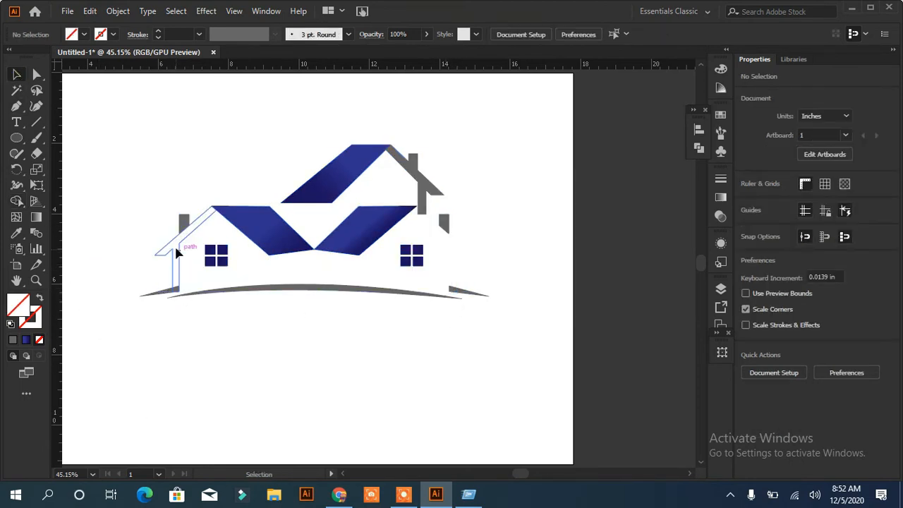
Step: Ungroup the house artwork
{"action": "left_click", "coordinate": [178, 251]}
{"action": "left_click", "coordinate": [781, 368]}
{"action": "left_click", "coordinate": [565, 333]}
Step: Try to fill the group of the two lower houses with a dark grey swatch
{"action": "left_click", "coordinate": [449, 245]}
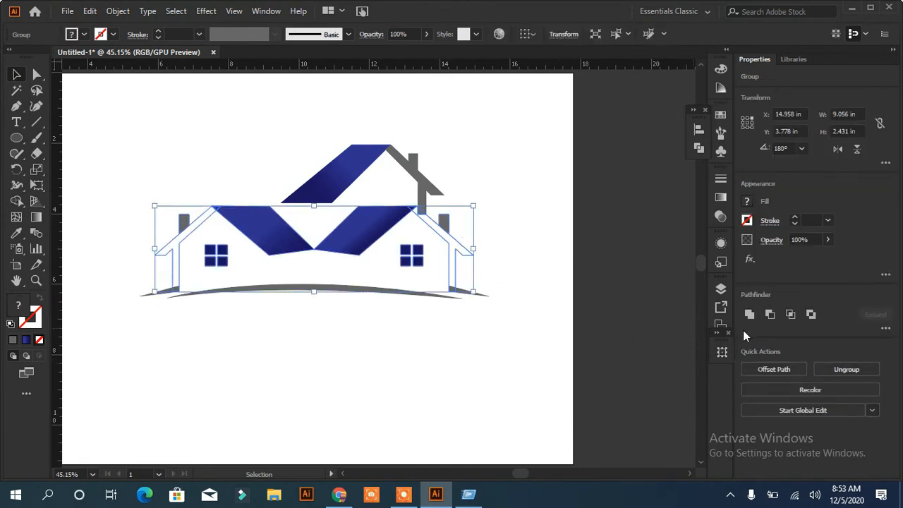
{"action": "left_click", "coordinate": [84, 34]}
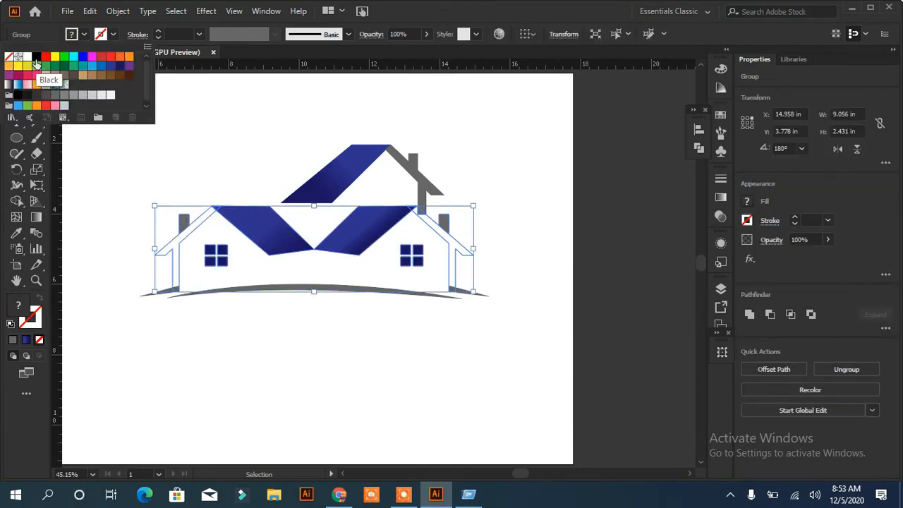
{"action": "left_click", "coordinate": [45, 96]}
{"action": "left_click", "coordinate": [49, 105]}
{"action": "left_click", "coordinate": [187, 279]}
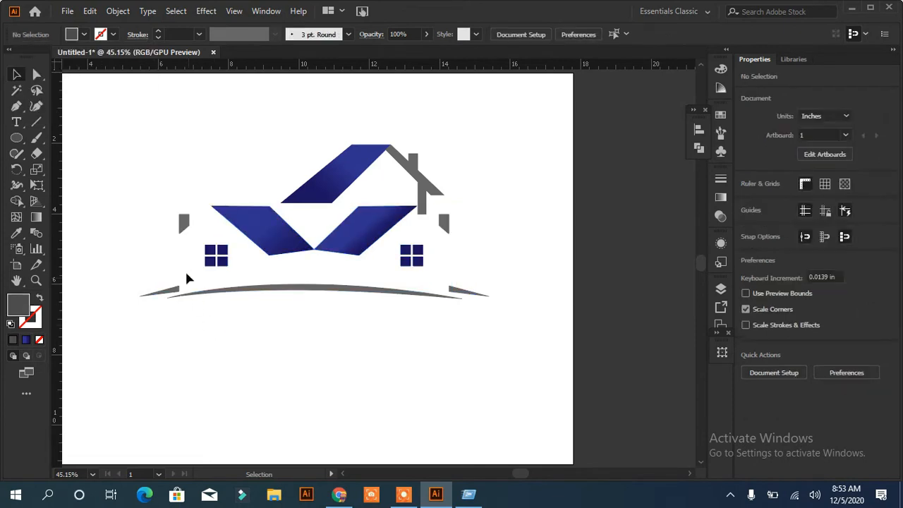
Step: Fill the merged roof-edge and wall shapes of both lower houses with the linear White, Black gradient
{"action": "left_click", "coordinate": [180, 242]}
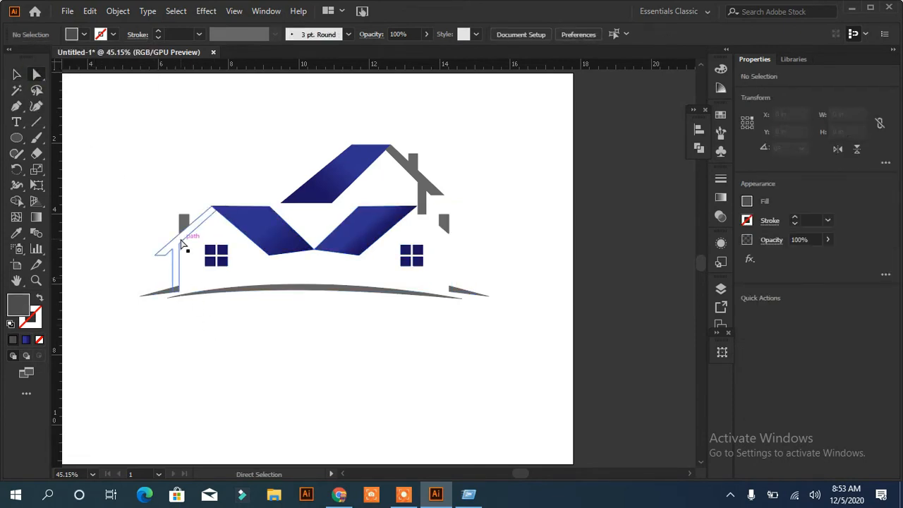
{"action": "left_click", "coordinate": [459, 254], "text": "shift"}
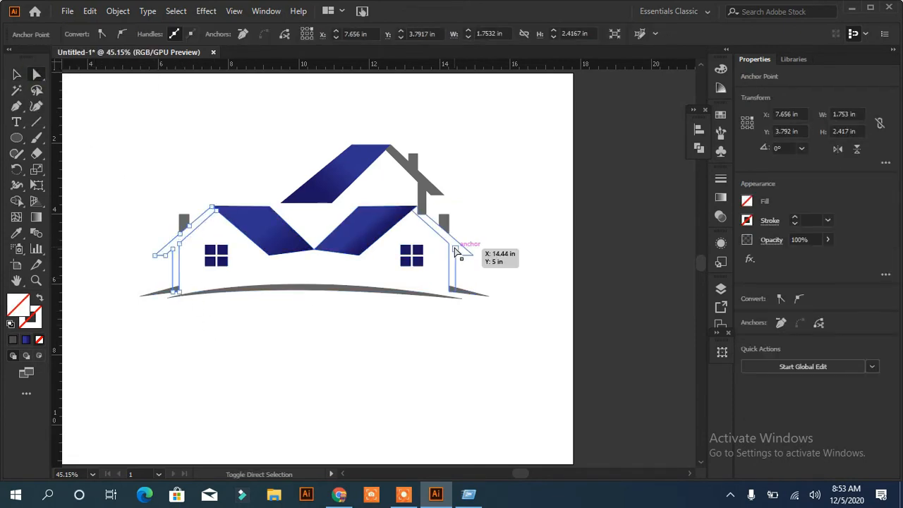
{"action": "left_click", "coordinate": [721, 198]}
{"action": "left_click", "coordinate": [620, 187]}
{"action": "left_click", "coordinate": [582, 189]}
{"action": "scroll", "coordinate": [578, 211], "scroll_direction": "up", "scroll_amount": 1}
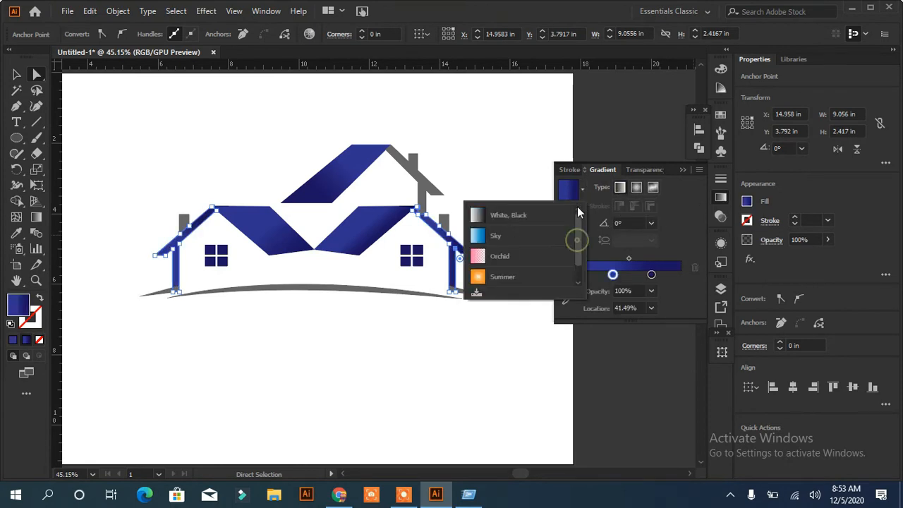
{"action": "left_click", "coordinate": [508, 215]}
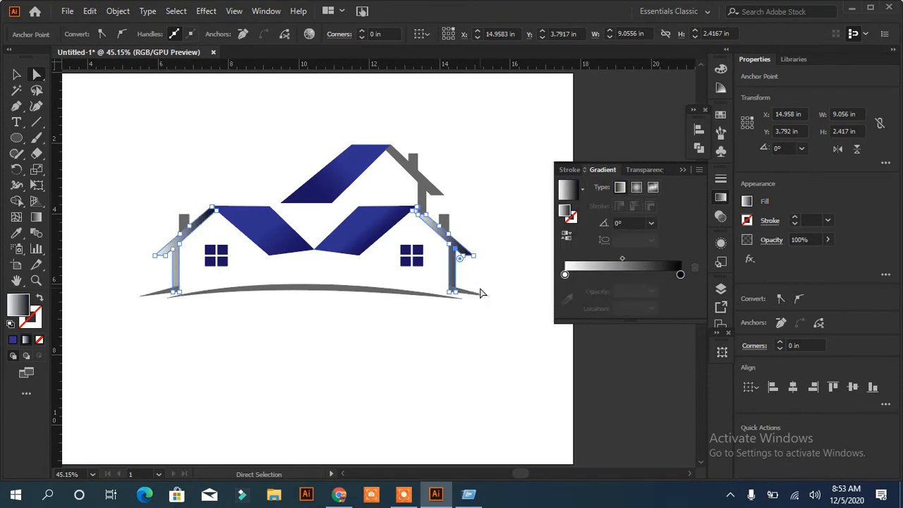
{"action": "key", "text": "v"}
{"action": "left_click", "coordinate": [141, 338]}
Step: Copy the white-to-black gradient from the lower house's wall onto the upper house's wall and roof edge with the Eyedropper
{"action": "left_click", "coordinate": [422, 210]}
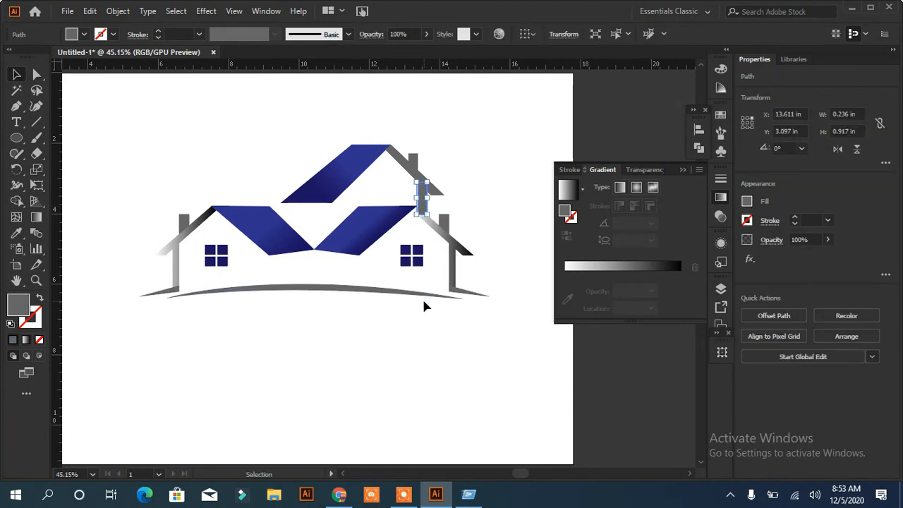
{"action": "left_click", "coordinate": [407, 165], "text": "shift"}
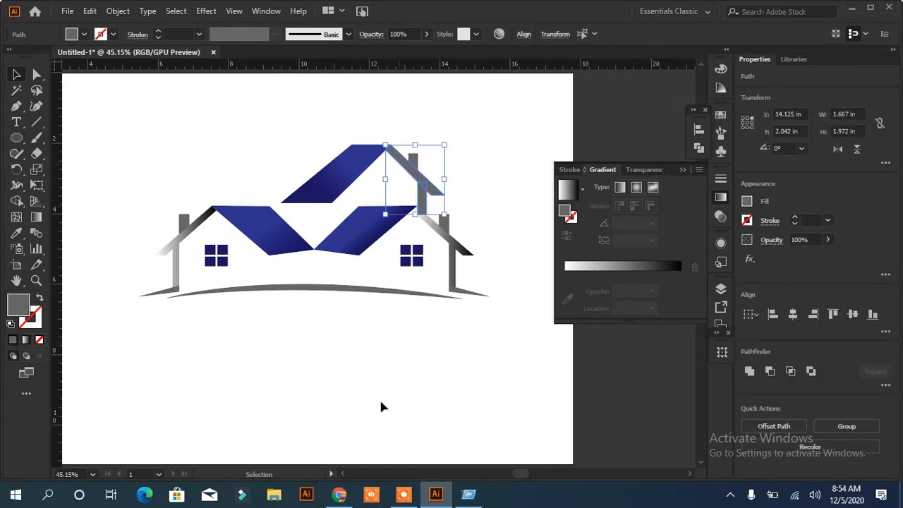
{"action": "key", "text": "i"}
{"action": "left_click", "coordinate": [454, 252]}
{"action": "key", "text": "v"}
{"action": "left_click", "coordinate": [267, 435]}
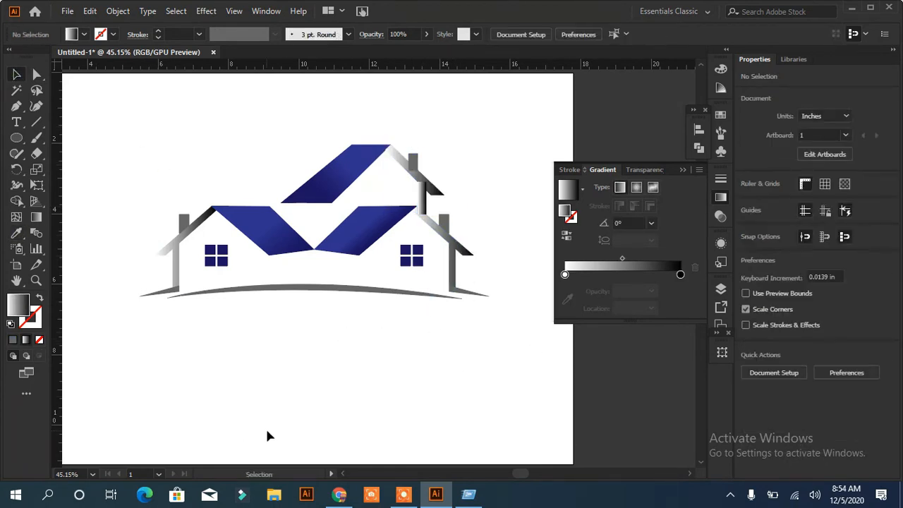
Step: Unite the upper house's wall and roof edge into a single gradient-filled shape
{"action": "left_click", "coordinate": [421, 181]}
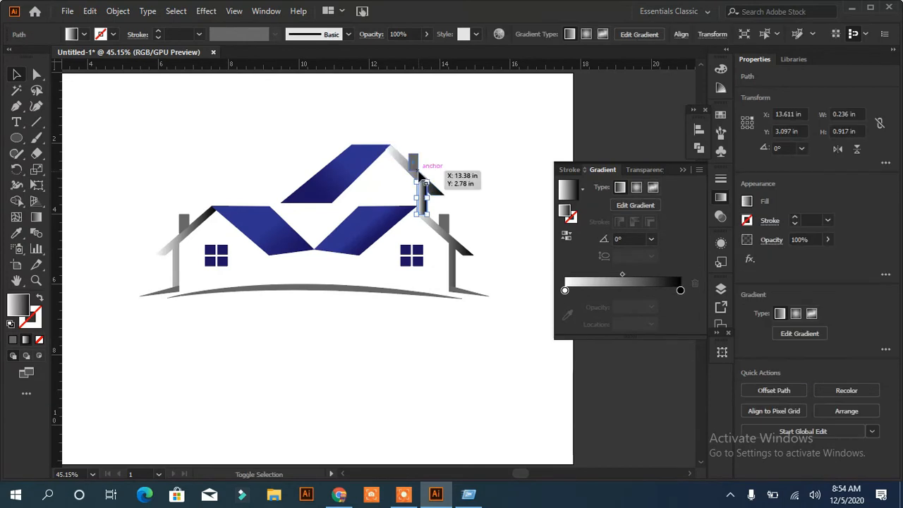
{"action": "left_click", "coordinate": [412, 171], "text": "shift"}
{"action": "left_click", "coordinate": [750, 374]}
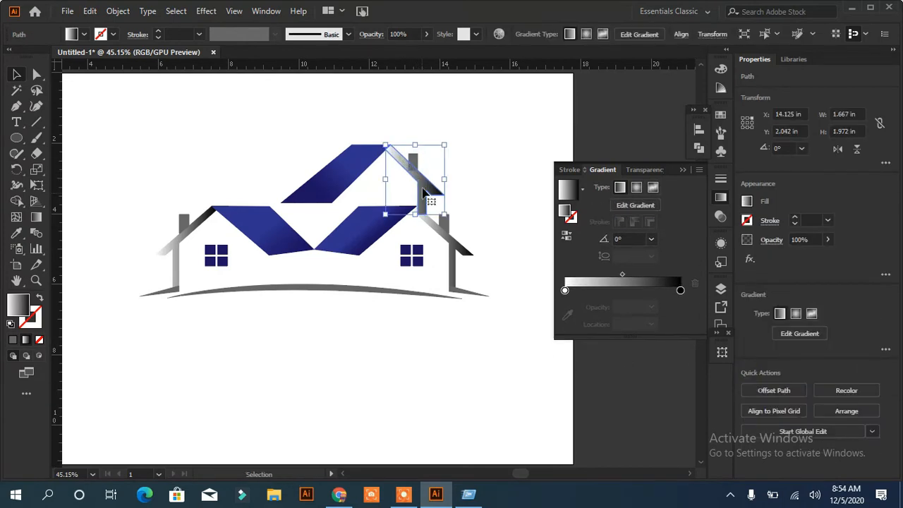
{"action": "left_click", "coordinate": [465, 154]}
{"action": "left_click", "coordinate": [36, 74]}
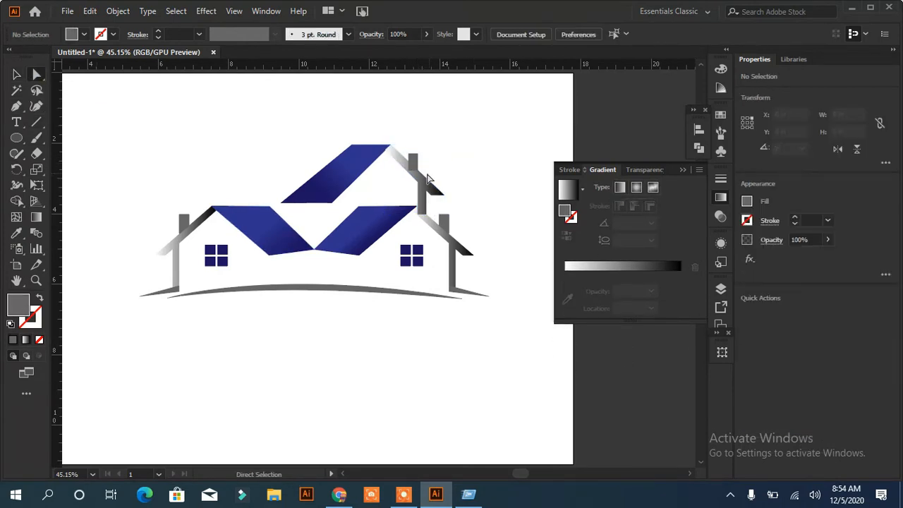
Step: Redirect the white-to-black gradient on the left house's wall and roof edge diagonally at -145.2°, with white at the peak
{"action": "left_click", "coordinate": [413, 161]}
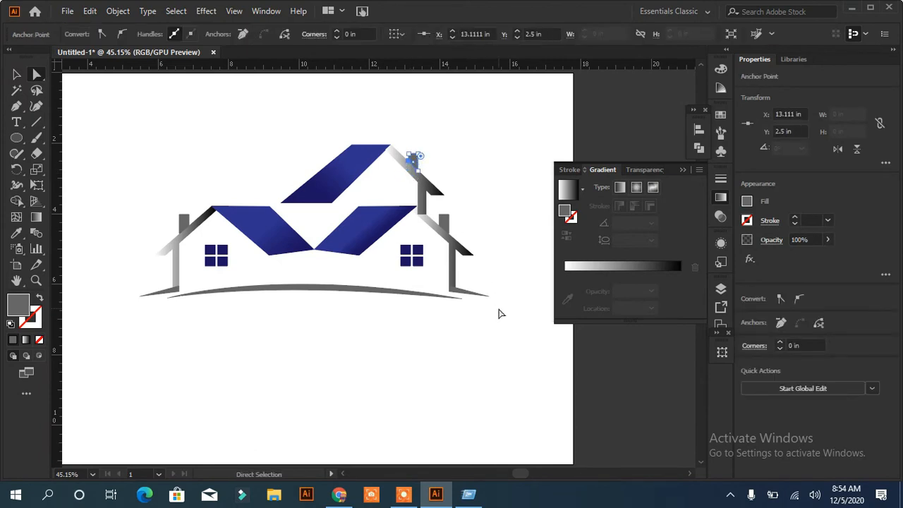
{"action": "left_click", "coordinate": [484, 218]}
{"action": "left_click", "coordinate": [175, 261]}
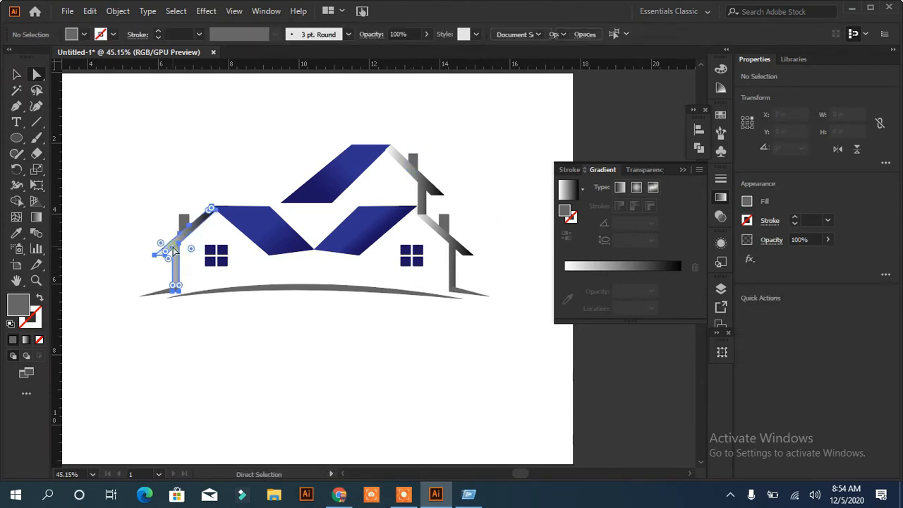
{"action": "key", "text": "g"}
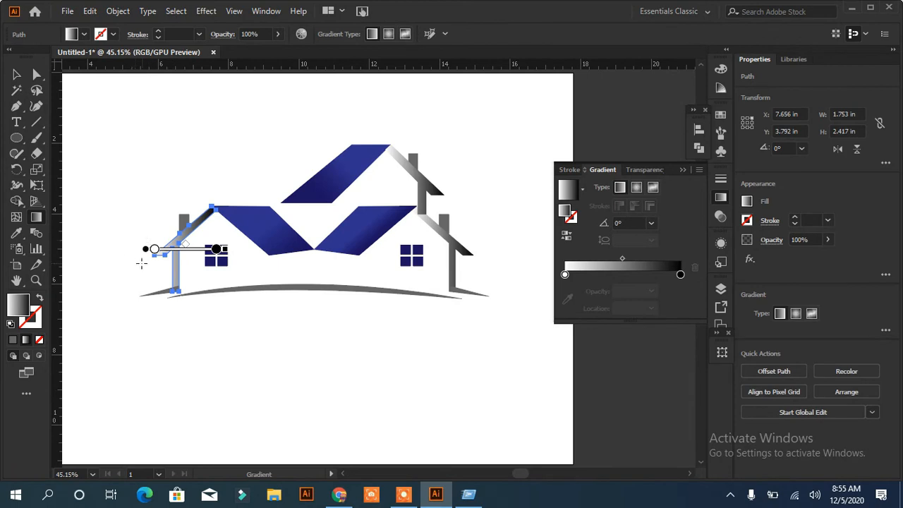
{"action": "mouse_move", "coordinate": [139, 275]}
{"action": "left_mouse_down"}
{"action": "mouse_move", "coordinate": [233, 224]}
{"action": "mouse_move", "coordinate": [147, 268]}
{"action": "mouse_move", "coordinate": [144, 285]}
{"action": "left_mouse_up"}
{"action": "left_click_drag", "start_coordinate": [182, 258], "coordinate": [198, 241]}
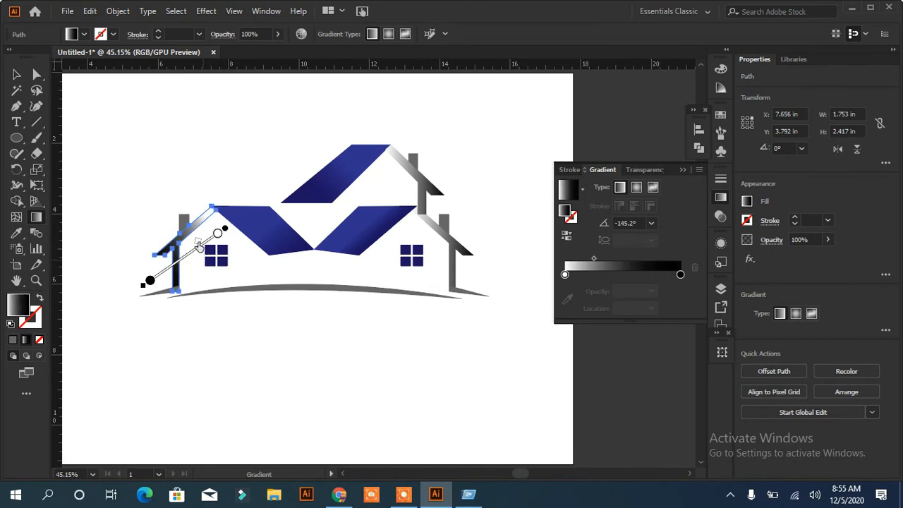
{"action": "key", "text": "ctrl+z"}
{"action": "key", "text": "v"}
{"action": "left_click", "coordinate": [116, 166]}
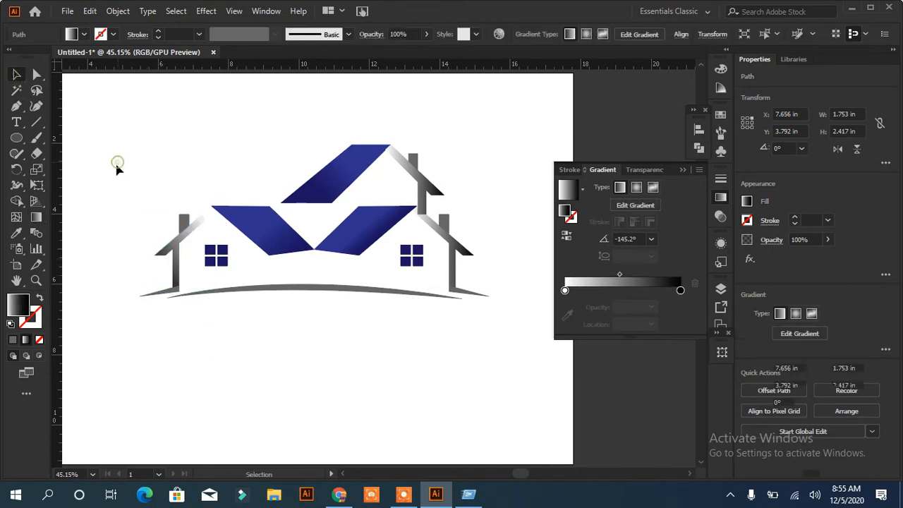
{"action": "left_click", "coordinate": [210, 214]}
{"action": "left_click", "coordinate": [316, 370]}
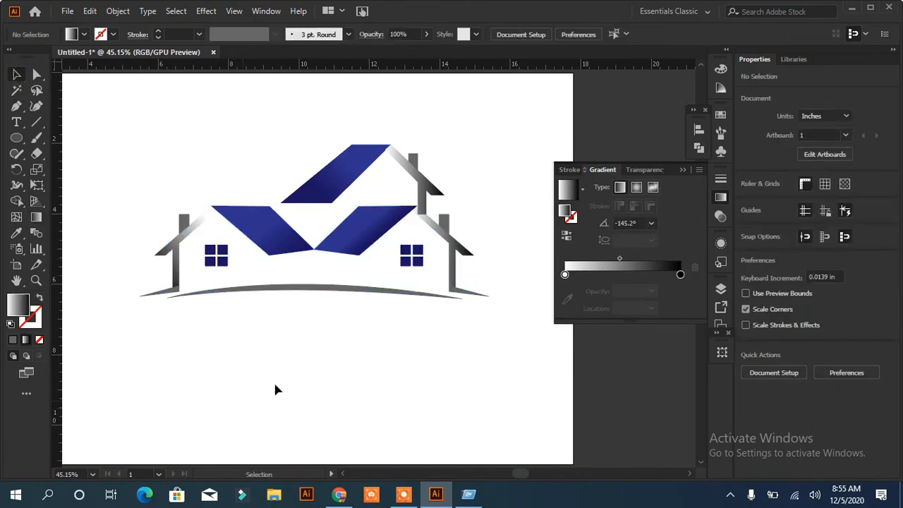
Step: Delete the corner anchor where the foot of the upper house's wall overlaps the right house's roof edge
{"action": "left_click", "coordinate": [420, 207]}
{"action": "left_click", "coordinate": [36, 75]}
{"action": "left_click", "coordinate": [418, 213]}
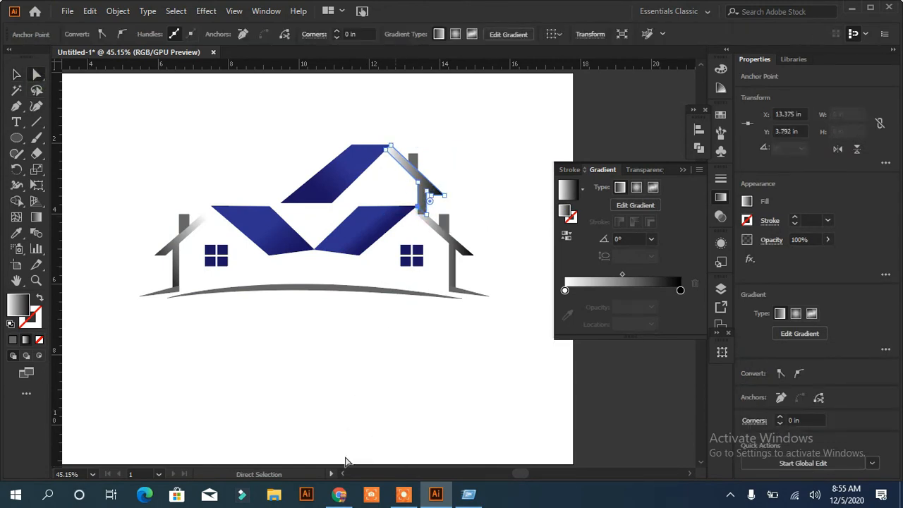
{"action": "left_click", "coordinate": [346, 462]}
{"action": "left_click", "coordinate": [417, 214]}
{"action": "key", "text": "Delete"}
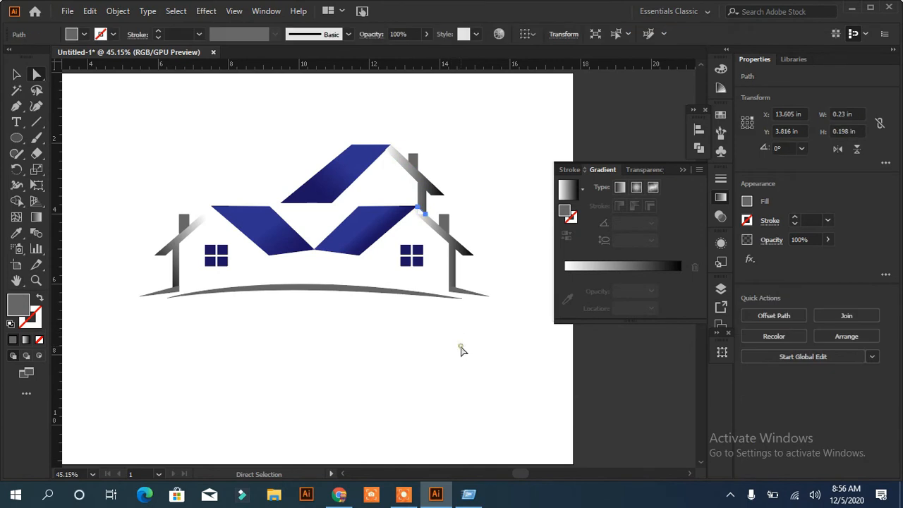
{"action": "left_click", "coordinate": [460, 351]}
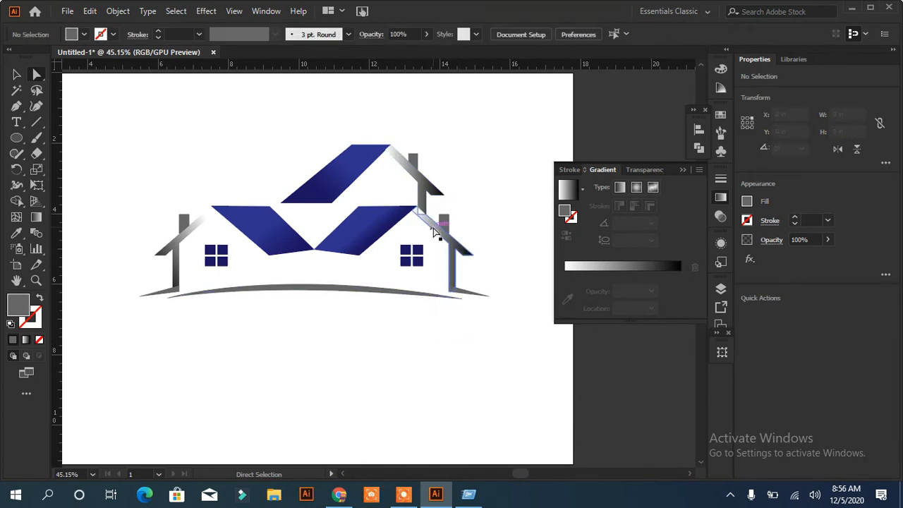
Step: Remove the surplus anchor at the peak of the right house's roof edge with the Delete Anchor Point tool
{"action": "left_click", "coordinate": [419, 210]}
{"action": "left_click_drag", "start_coordinate": [16, 106], "coordinate": [99, 137]}
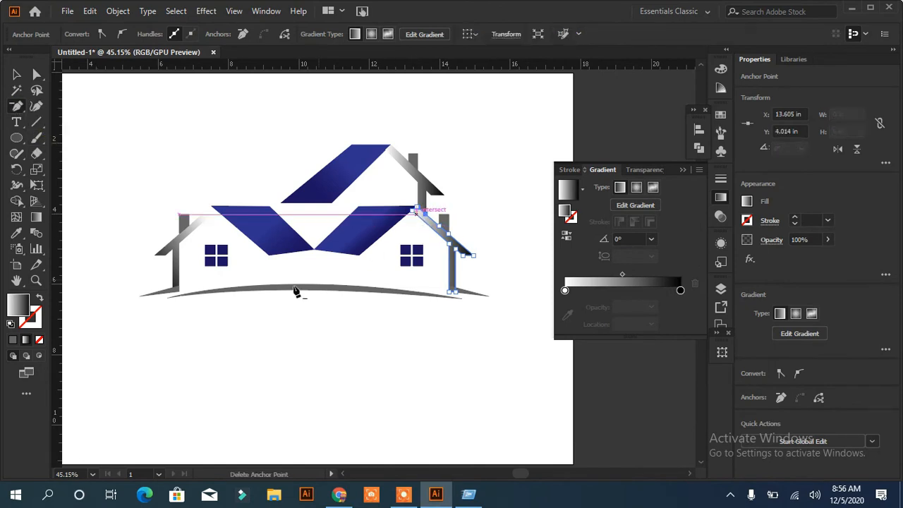
{"action": "key", "text": "v"}
{"action": "left_click", "coordinate": [90, 363]}
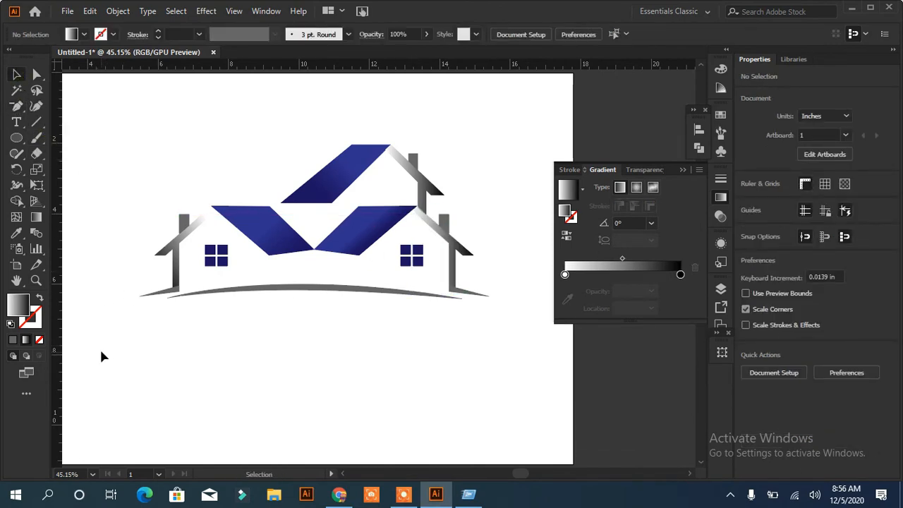
Step: Group all the house artwork and collapse the Gradient panel
{"action": "key", "text": "ctrl+a"}
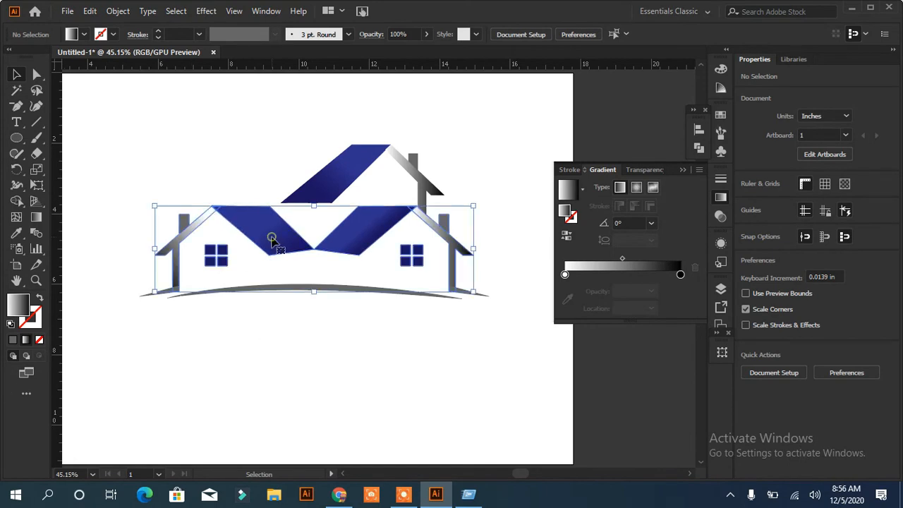
{"action": "key", "text": "ctrl+g"}
{"action": "left_click", "coordinate": [455, 433]}
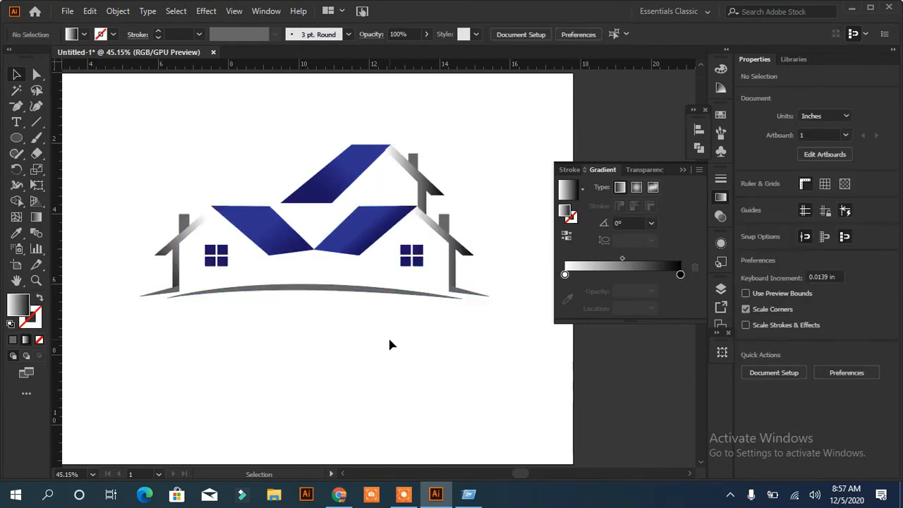
{"action": "left_click", "coordinate": [684, 171]}
Step: Paste the text REAL ESTATE, scale it up to about 103 px and place it below the curved ground line
{"action": "scroll", "coordinate": [684, 176], "scroll_direction": "left", "scroll_amount": 3}
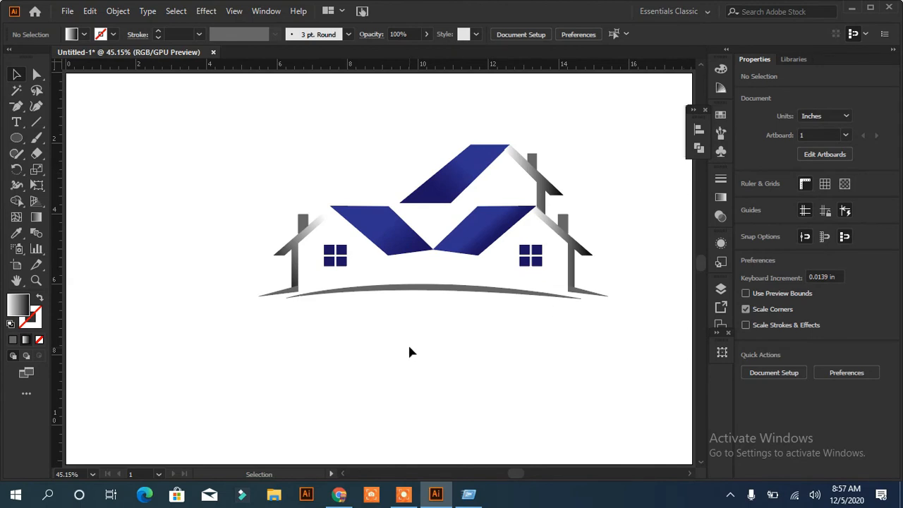
{"action": "key", "text": "ctrl+v"}
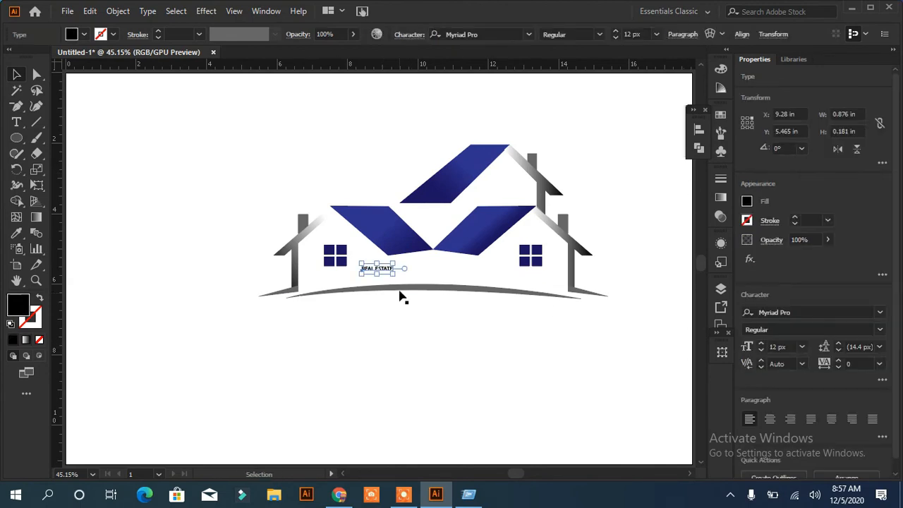
{"action": "left_click_drag", "start_coordinate": [397, 280], "coordinate": [625, 317]}
{"action": "left_click_drag", "start_coordinate": [546, 318], "coordinate": [474, 357]}
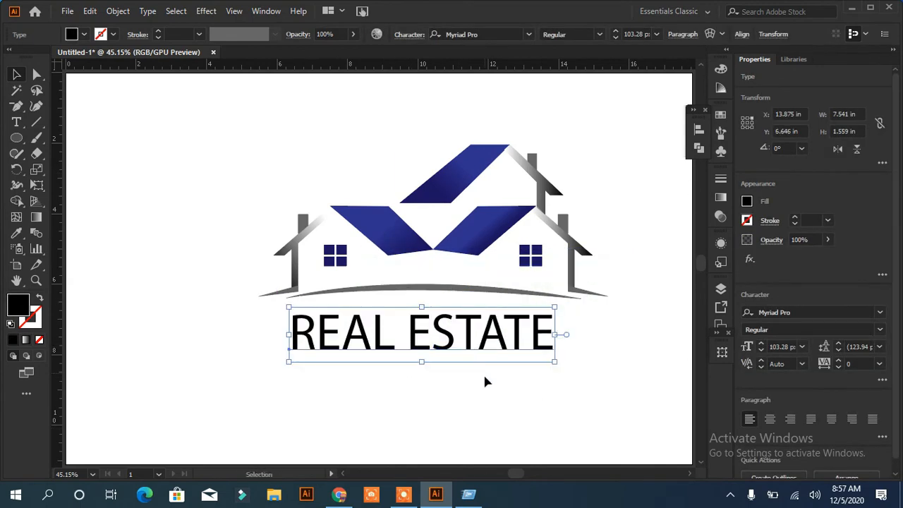
Step: Preview different typefaces on the REAL ESTATE text and set its font to Rozha One
{"action": "left_click", "coordinate": [882, 313]}
{"action": "left_click", "coordinate": [882, 313]}
{"action": "key", "text": "Down"}
{"action": "key", "text": "Down"}
{"action": "key", "text": "Down"}
{"action": "key", "text": "Down"}
{"action": "key", "text": "Down"}
{"action": "key", "text": "Down"}
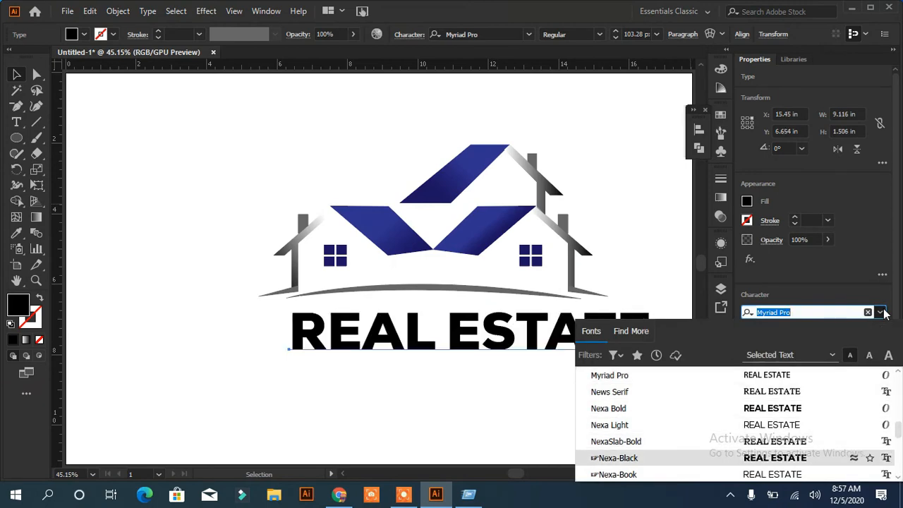
{"action": "key", "text": "Down"}
{"action": "key", "text": "Down"}
{"action": "key", "text": "Down"}
{"action": "key", "text": "Down"}
{"action": "key", "text": "Down"}
{"action": "key", "text": "Down"}
{"action": "key", "text": "Down"}
{"action": "key", "text": "Down"}
{"action": "key", "text": "Down"}
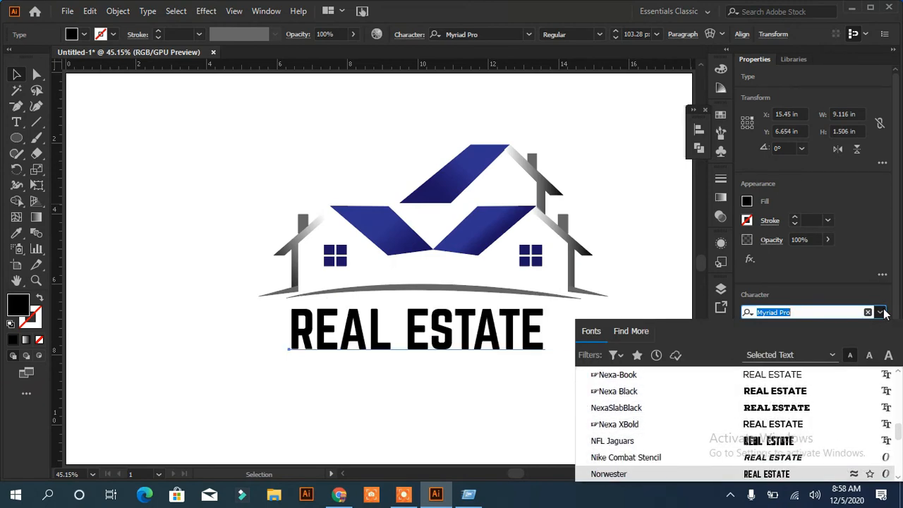
{"action": "key", "text": "Down"}
{"action": "key", "text": "Down"}
{"action": "key", "text": "Down"}
{"action": "key", "text": "Down"}
{"action": "key", "text": "Down"}
{"action": "key", "text": "Down"}
{"action": "key", "text": "Down"}
{"action": "key", "text": "Down"}
{"action": "key", "text": "Down"}
{"action": "key", "text": "Down"}
{"action": "key", "text": "Down"}
{"action": "key", "text": "Down"}
{"action": "key", "text": "Down"}
{"action": "key", "text": "Down"}
{"action": "key", "text": "Down"}
{"action": "key", "text": "Down"}
{"action": "key", "text": "Down"}
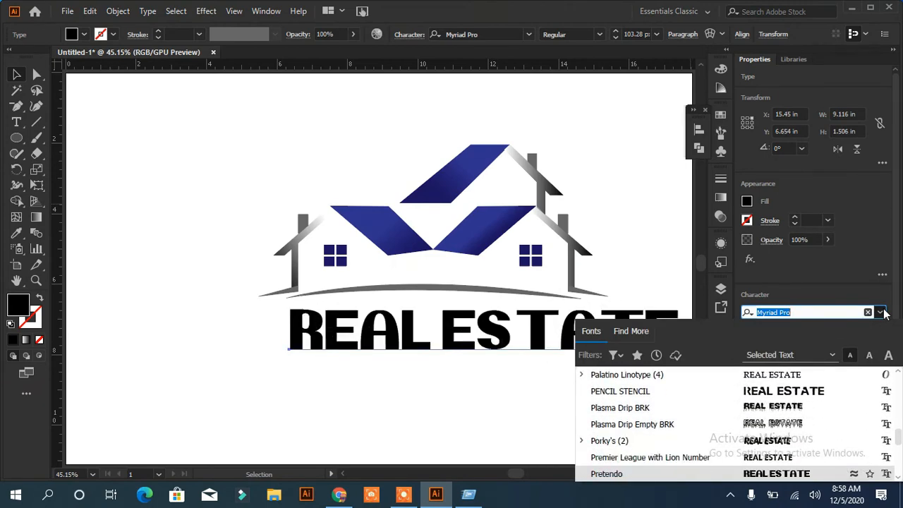
{"action": "key", "text": "Up"}
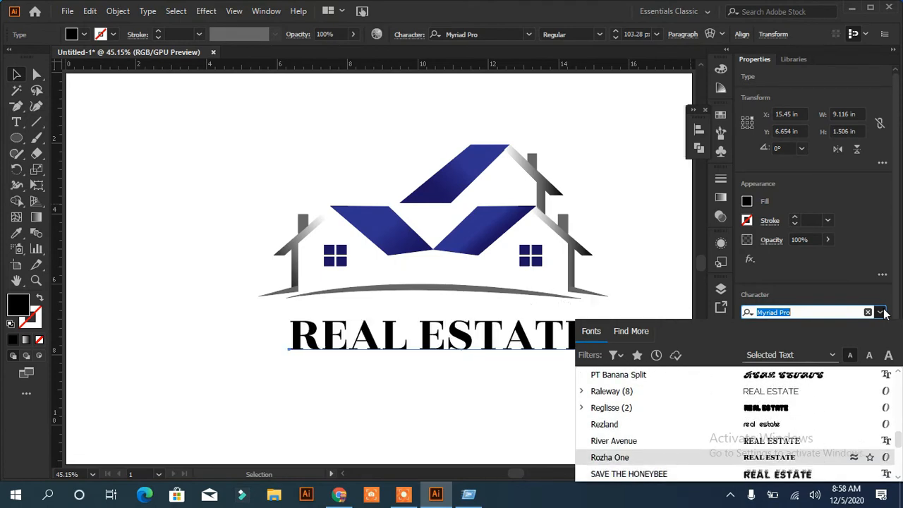
{"action": "key", "text": "Return"}
Step: Set the REAL ESTATE text to 124 px and centre it horizontally beneath the house artwork
{"action": "mouse_move", "coordinate": [483, 332]}
{"action": "left_mouse_down"}
{"action": "mouse_move", "coordinate": [459, 314]}
{"action": "mouse_move", "coordinate": [490, 343]}
{"action": "mouse_move", "coordinate": [477, 328]}
{"action": "mouse_move", "coordinate": [474, 337]}
{"action": "left_mouse_up"}
{"action": "left_click", "coordinate": [762, 343]}
{"action": "left_click_drag", "start_coordinate": [566, 153], "coordinate": [368, 445]}
{"action": "left_click", "coordinate": [770, 313]}
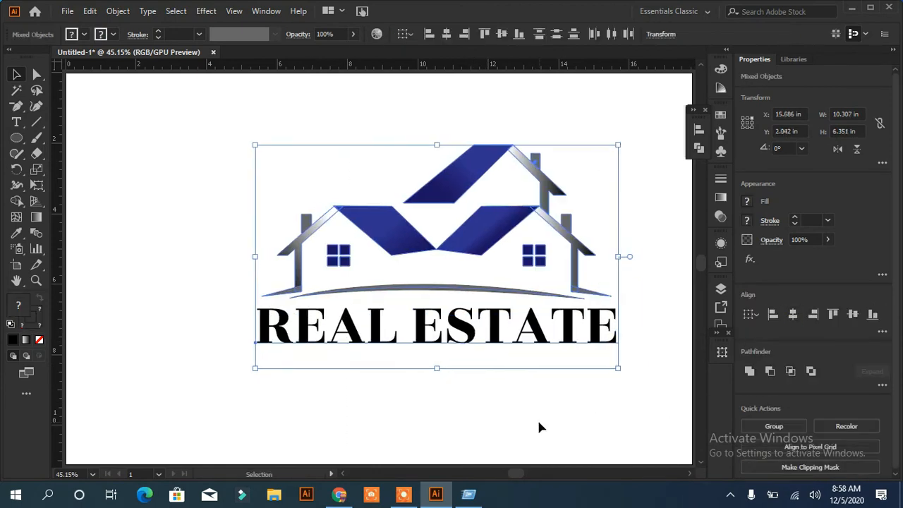
{"action": "left_click", "coordinate": [536, 423]}
{"action": "left_click", "coordinate": [421, 322]}
{"action": "left_click_drag", "start_coordinate": [421, 323], "coordinate": [421, 325]}
{"action": "left_click", "coordinate": [470, 402]}
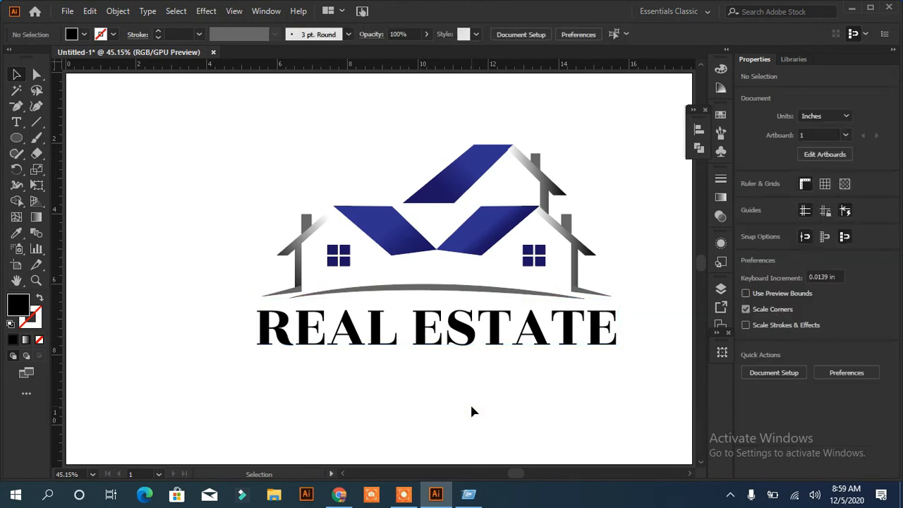
Step: Copy the phrase "your business tagline goes here" from the Windows Run dialog and return to the Illustrator artboard
{"action": "left_click", "coordinate": [472, 496]}
{"action": "left_click", "coordinate": [471, 495]}
{"action": "left_click", "coordinate": [472, 496]}
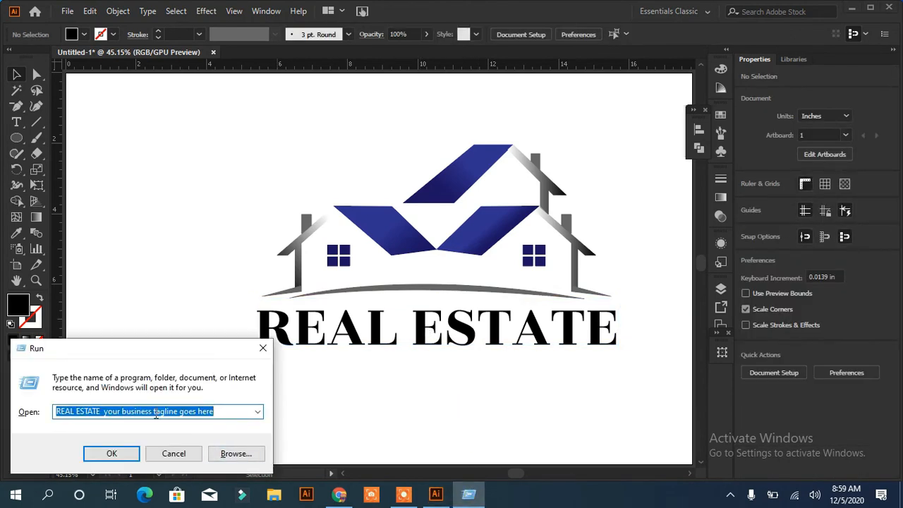
{"action": "left_click_drag", "start_coordinate": [104, 411], "coordinate": [204, 412]}
{"action": "key", "text": "ctrl+c"}
{"action": "right_click", "coordinate": [205, 414]}
{"action": "left_click", "coordinate": [169, 272]}
{"action": "left_click", "coordinate": [288, 367]}
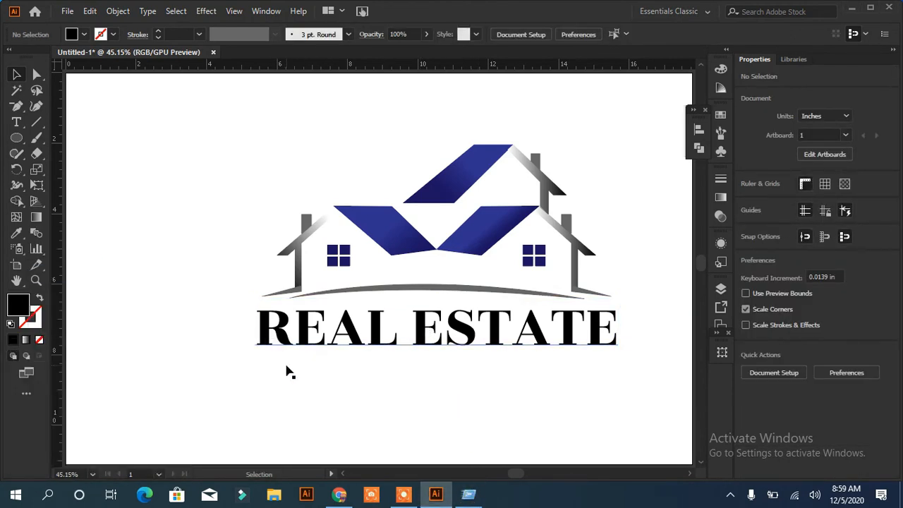
Step: Paste the tagline, place it directly below REAL ESTATE and set its size to 49 px
{"action": "key", "text": "ctrl+v"}
{"action": "left_click_drag", "start_coordinate": [361, 274], "coordinate": [288, 367]}
{"action": "left_click", "coordinate": [761, 344]}
{"action": "left_click", "coordinate": [761, 344]}
{"action": "left_click", "coordinate": [760, 344]}
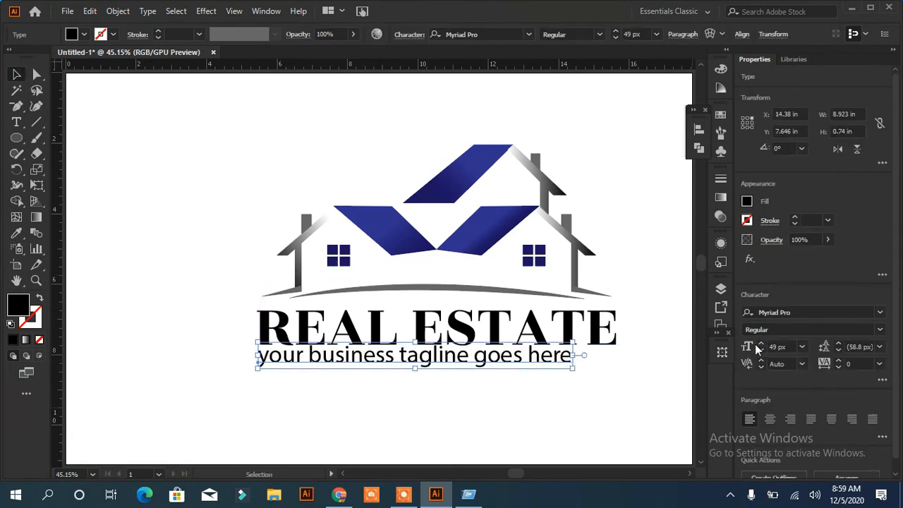
Step: Convert the tagline to uppercase and nudge it down slightly, clear of the REAL ESTATE text
{"action": "left_click", "coordinate": [148, 10]}
{"action": "mouse_move", "coordinate": [190, 215]}
{"action": "left_click", "coordinate": [379, 212]}
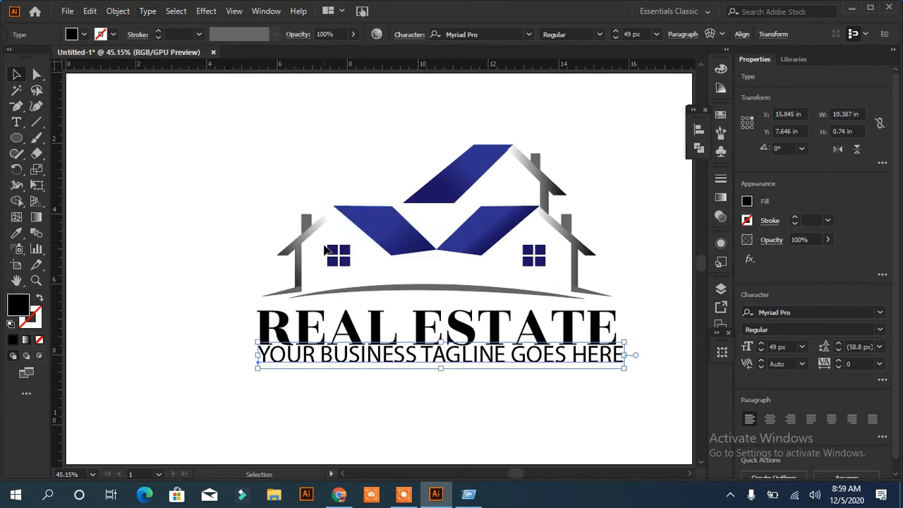
{"action": "key", "text": "Down"}
{"action": "key", "text": "Down"}
{"action": "key", "text": "Down"}
{"action": "key", "text": "Down"}
{"action": "key", "text": "Down"}
{"action": "key", "text": "Down"}
{"action": "key", "text": "Down"}
{"action": "key", "text": "Down"}
{"action": "key", "text": "Down"}
{"action": "key", "text": "Down"}
{"action": "key", "text": "Down"}
{"action": "key", "text": "Down"}
{"action": "key", "text": "Down"}
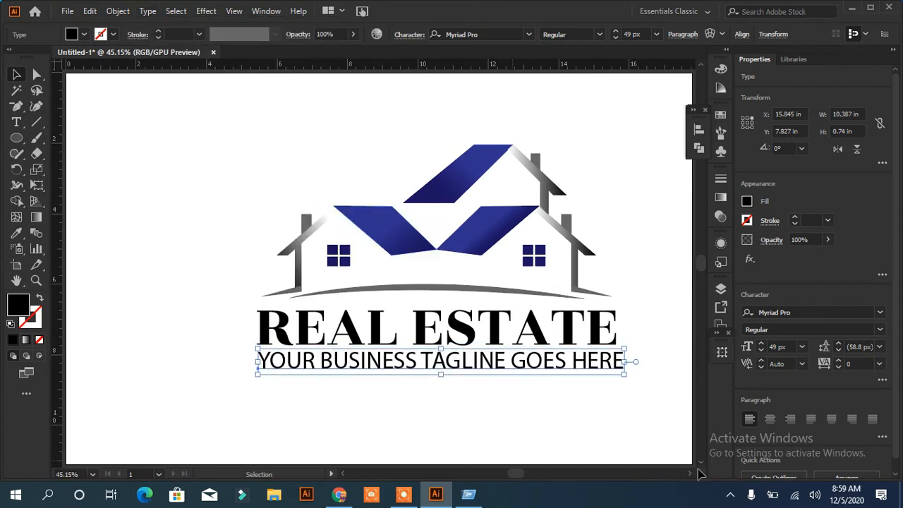
Step: Set the tagline's font to Nexa Bold at a size of 33 px
{"action": "left_click", "coordinate": [880, 312]}
{"action": "key", "text": "Down"}
{"action": "key", "text": "Down"}
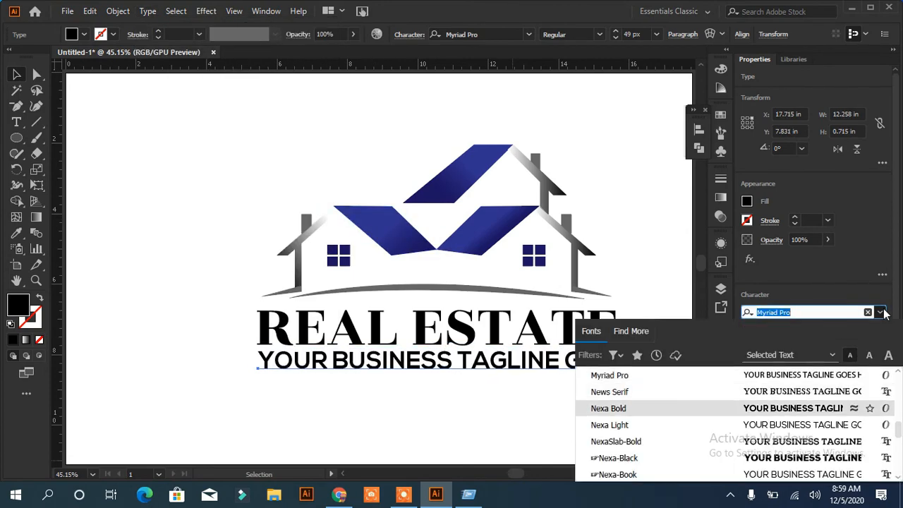
{"action": "key", "text": "Return"}
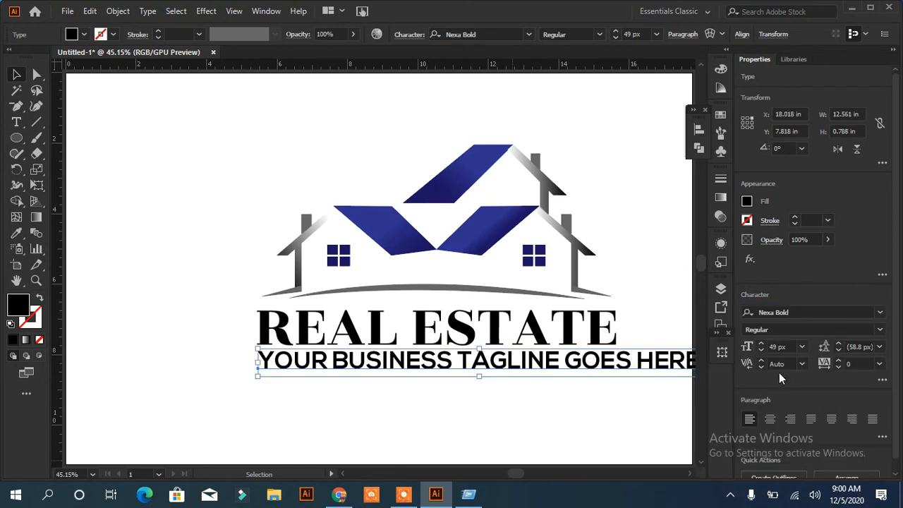
{"action": "left_click", "coordinate": [761, 350]}
{"action": "left_click", "coordinate": [761, 351]}
{"action": "left_click", "coordinate": [761, 350]}
{"action": "left_click", "coordinate": [761, 351]}
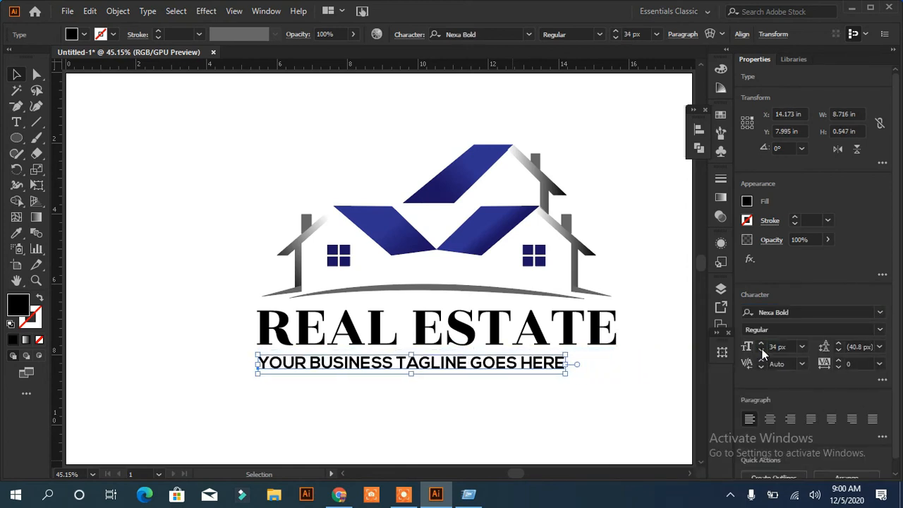
{"action": "left_click", "coordinate": [761, 351]}
Step: Increase the tagline's tracking until it spans the full width of the REAL ESTATE text
{"action": "left_click", "coordinate": [839, 360]}
{"action": "left_click", "coordinate": [838, 360]}
{"action": "left_click", "coordinate": [838, 360]}
{"action": "left_click", "coordinate": [839, 361]}
{"action": "left_click", "coordinate": [838, 360]}
{"action": "left_click", "coordinate": [838, 360]}
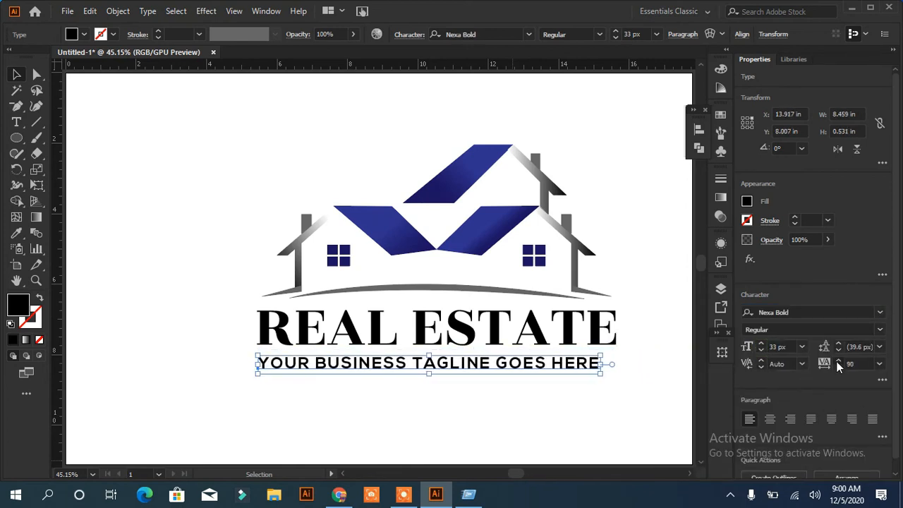
{"action": "left_click", "coordinate": [838, 361]}
{"action": "left_click", "coordinate": [838, 361]}
{"action": "left_click", "coordinate": [839, 360]}
{"action": "left_click", "coordinate": [515, 420]}
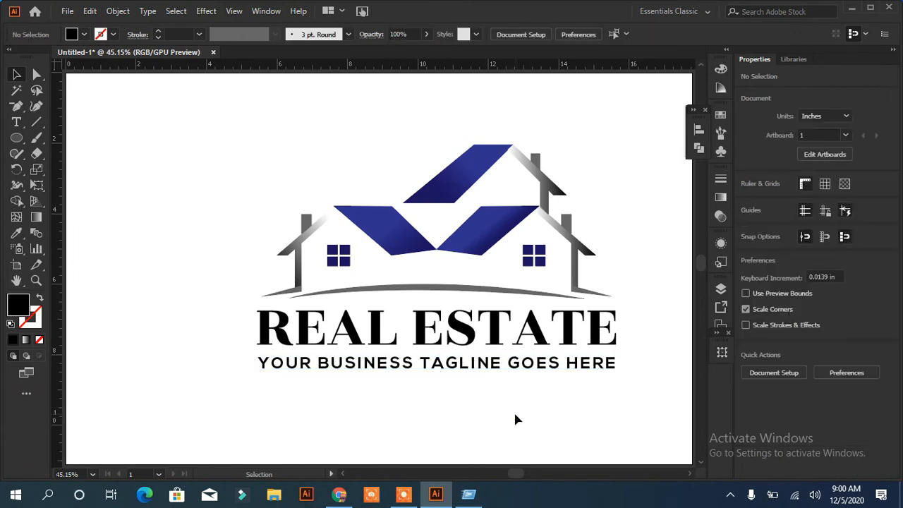
Step: Try to copy the upper roof's blue gradient onto the live REAL ESTATE text with the Eyedropper
{"action": "left_click", "coordinate": [529, 337]}
{"action": "left_click", "coordinate": [18, 233]}
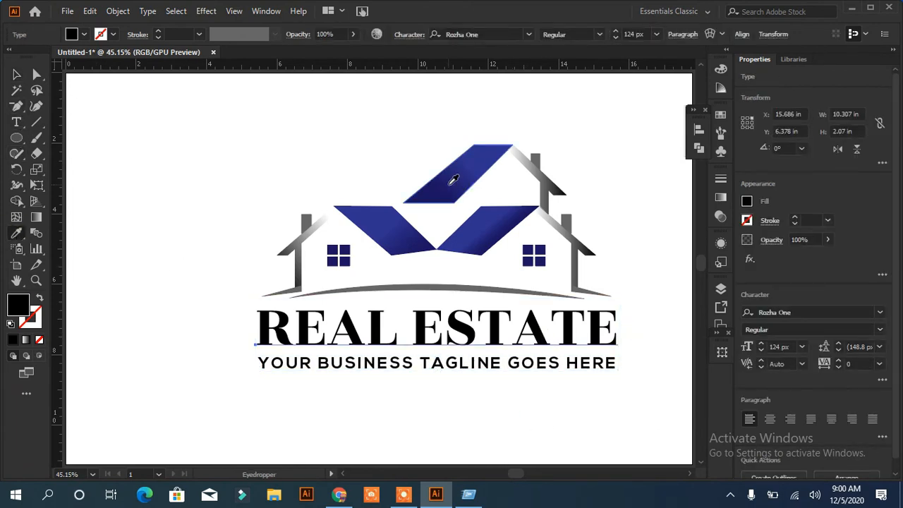
{"action": "left_click", "coordinate": [443, 178]}
{"action": "left_click", "coordinate": [16, 74]}
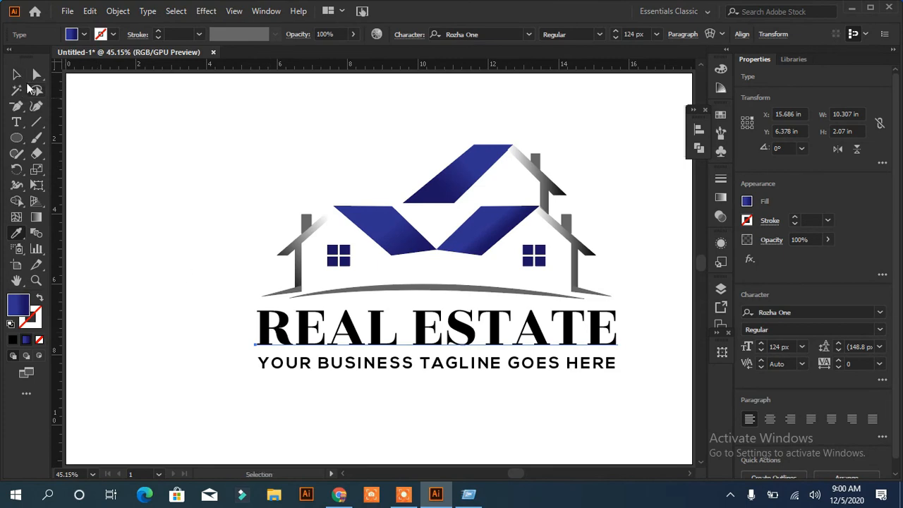
Step: Convert the REAL ESTATE text to outlines and fill it with the upper roof's blue gradient using the Eyedropper
{"action": "right_click", "coordinate": [277, 332]}
{"action": "left_click", "coordinate": [317, 148]}
{"action": "left_click", "coordinate": [17, 234]}
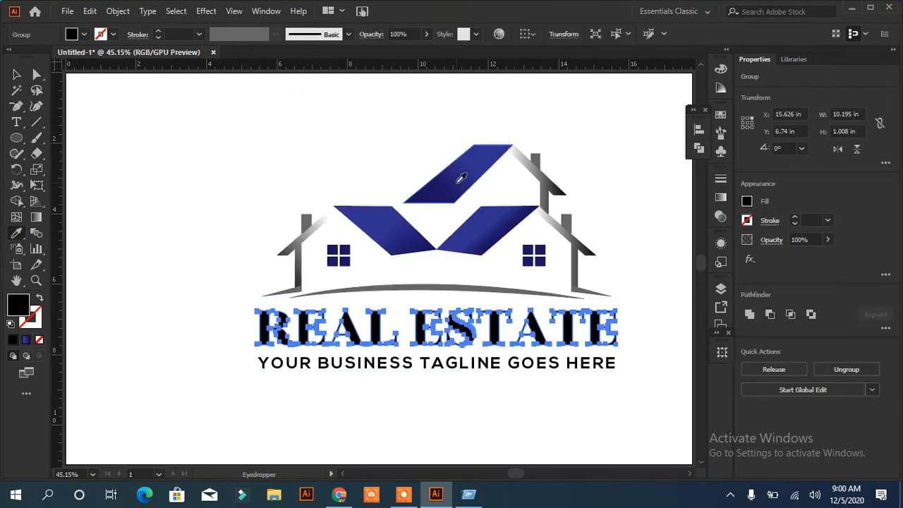
{"action": "left_click", "coordinate": [459, 177]}
{"action": "left_click", "coordinate": [16, 74]}
{"action": "left_click", "coordinate": [150, 219]}
Step: Recolour the tagline with the grey of the left house's chimney using the Eyedropper, then deselect it
{"action": "left_click_drag", "start_coordinate": [515, 389], "coordinate": [223, 361]}
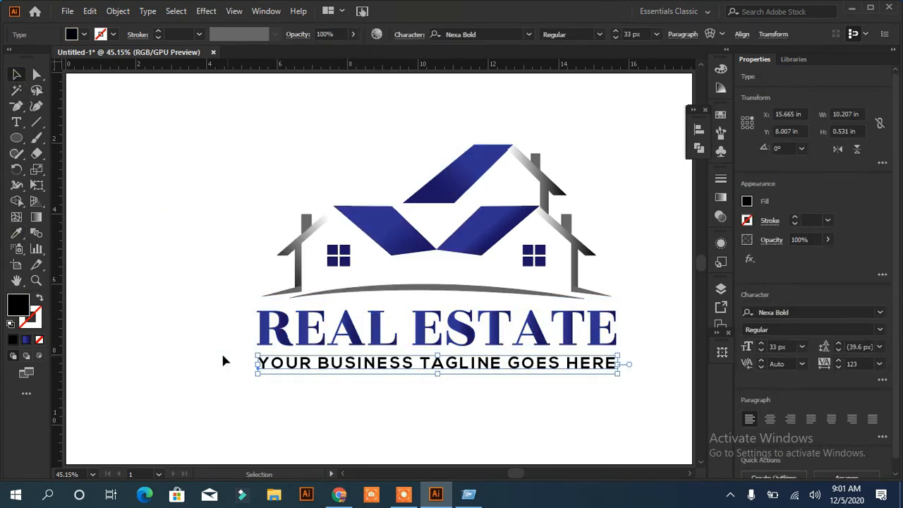
{"action": "left_click", "coordinate": [16, 234]}
{"action": "left_click", "coordinate": [307, 223]}
{"action": "left_click", "coordinate": [17, 75]}
{"action": "left_click", "coordinate": [138, 397]}
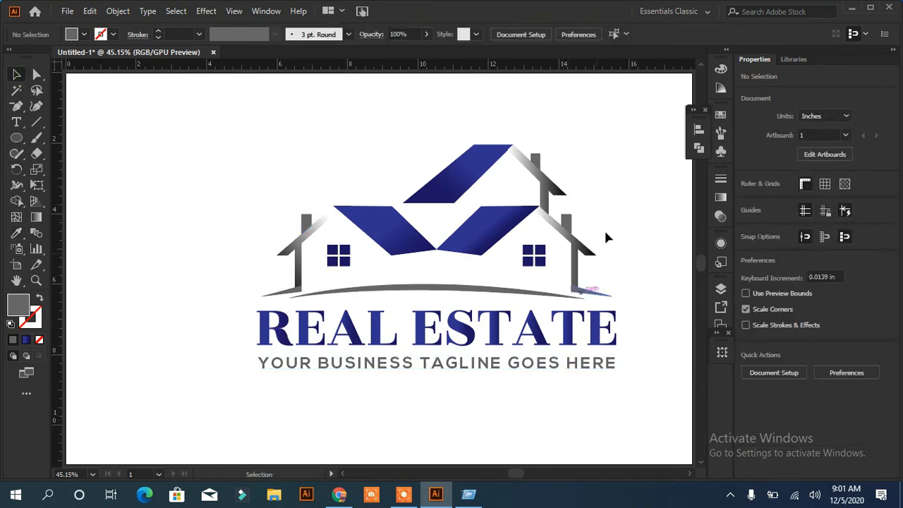
Step: Select the whole logo with its lettering and move it up and left to about the middle of the artboard
{"action": "left_click_drag", "start_coordinate": [621, 135], "coordinate": [237, 419]}
{"action": "left_click_drag", "start_coordinate": [474, 240], "coordinate": [406, 217]}
{"action": "left_click", "coordinate": [612, 419]}
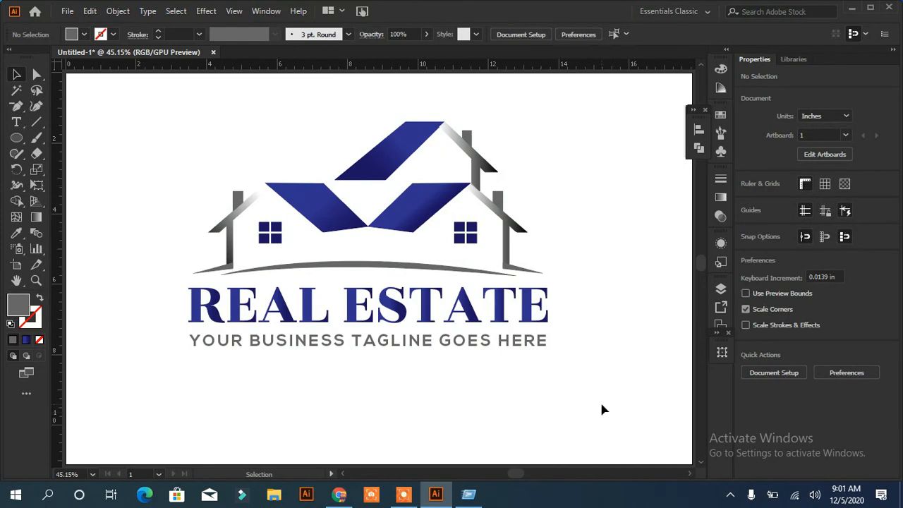
Step: Save the document as an Adobe Illustrator file named real in the Logo design folder, accepting the format options
{"action": "left_click", "coordinate": [67, 11]}
{"action": "left_click", "coordinate": [94, 134]}
{"action": "type", "text": "real"}
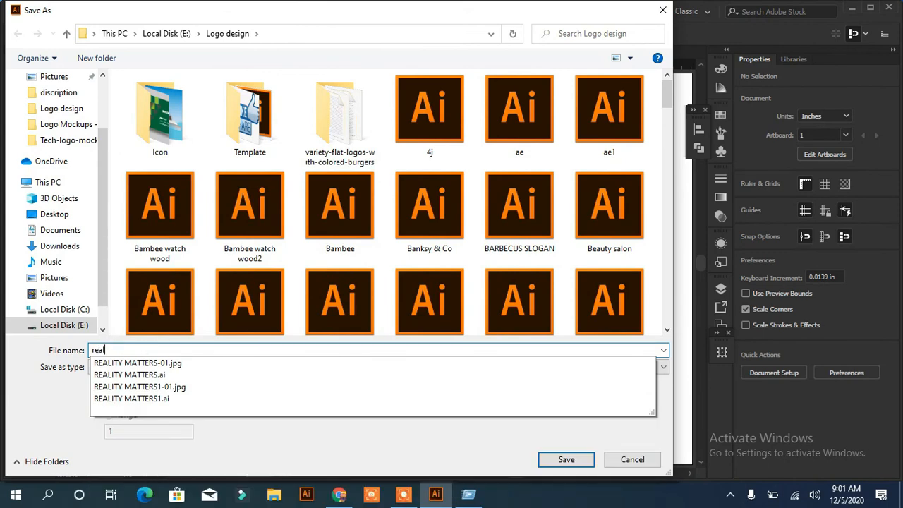
{"action": "left_click", "coordinate": [144, 350]}
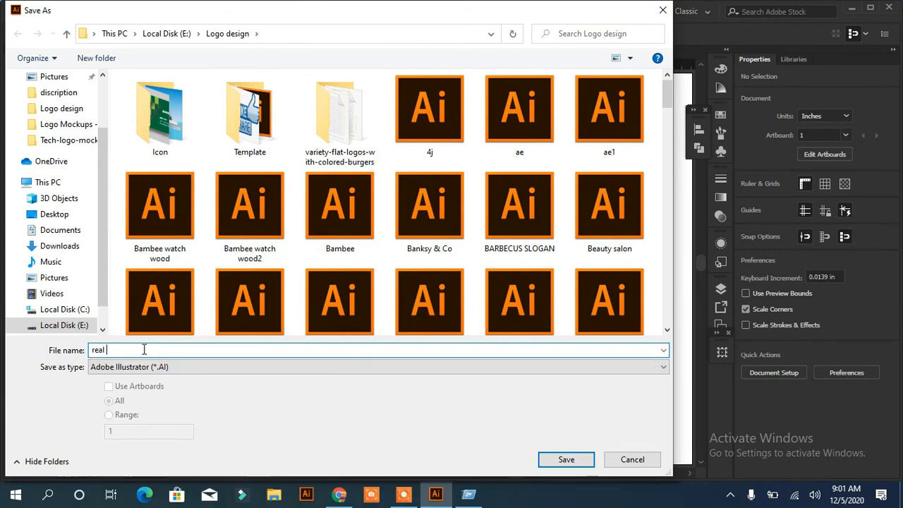
{"action": "left_click", "coordinate": [567, 460]}
{"action": "left_click", "coordinate": [522, 428]}
Step: Export the logo as a PNG named real, using all artboards, into the Logo design folder
{"action": "left_click", "coordinate": [67, 11]}
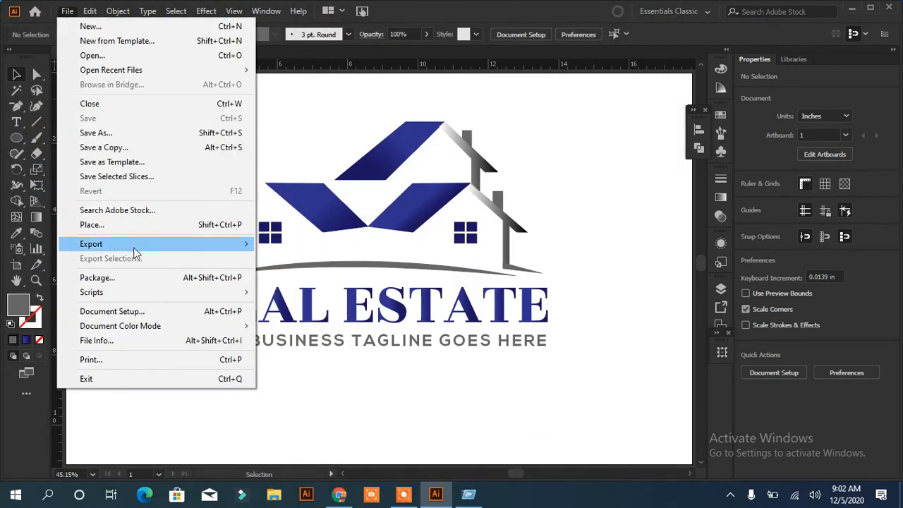
{"action": "left_click", "coordinate": [317, 255]}
{"action": "left_click", "coordinate": [108, 386]}
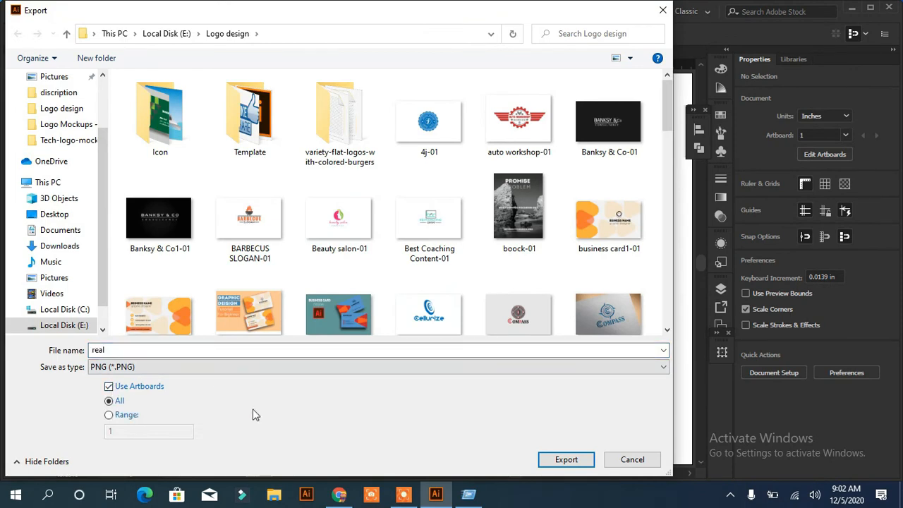
{"action": "left_click", "coordinate": [567, 459]}
{"action": "left_click", "coordinate": [459, 367]}
Step: Switch to Adobe Photoshop 2020 and open the recent file 3d glass window logo mockup
{"action": "left_click", "coordinate": [15, 494]}
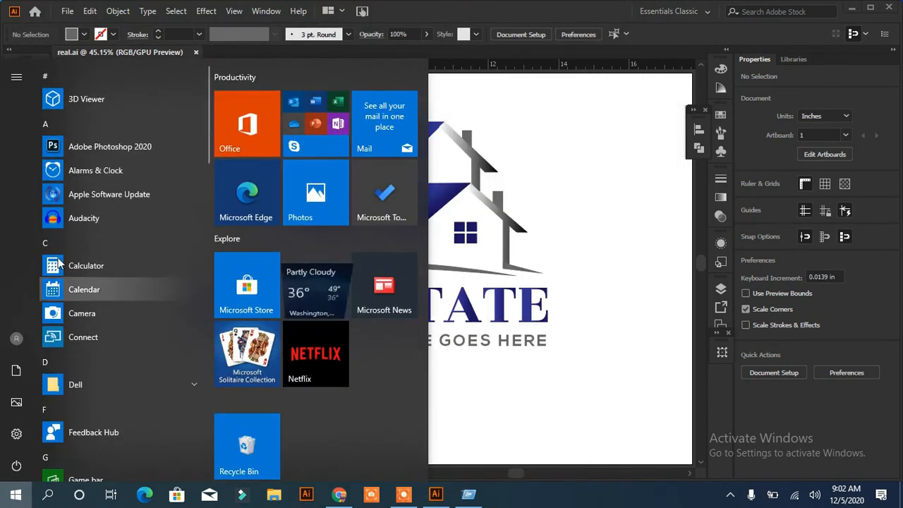
{"action": "left_click", "coordinate": [109, 146]}
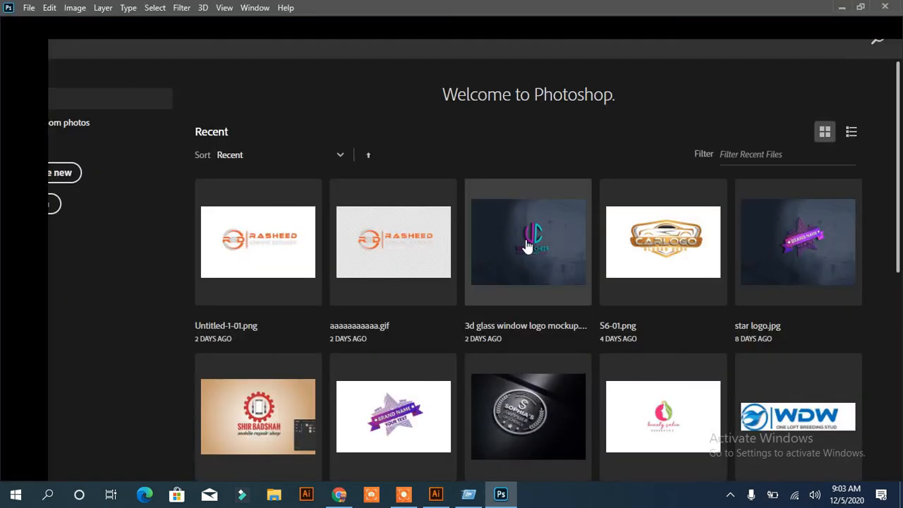
{"action": "left_click", "coordinate": [528, 246]}
Step: Open the exported real-01 image from the Logo design folder in Photoshop
{"action": "left_click", "coordinate": [29, 8]}
{"action": "left_click", "coordinate": [42, 34]}
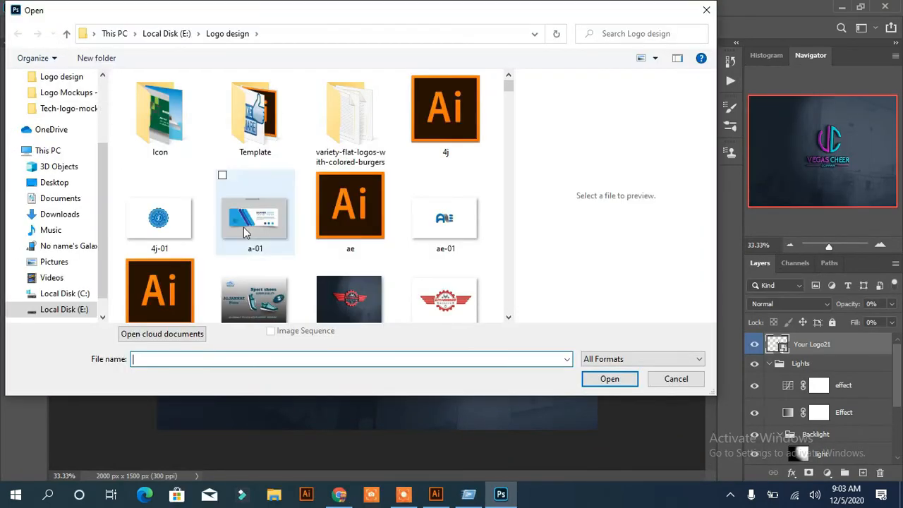
{"action": "left_click", "coordinate": [245, 232]}
{"action": "scroll", "coordinate": [311, 212], "scroll_direction": "down", "scroll_amount": 5}
{"action": "left_click", "coordinate": [351, 106]}
{"action": "left_click", "coordinate": [160, 275]}
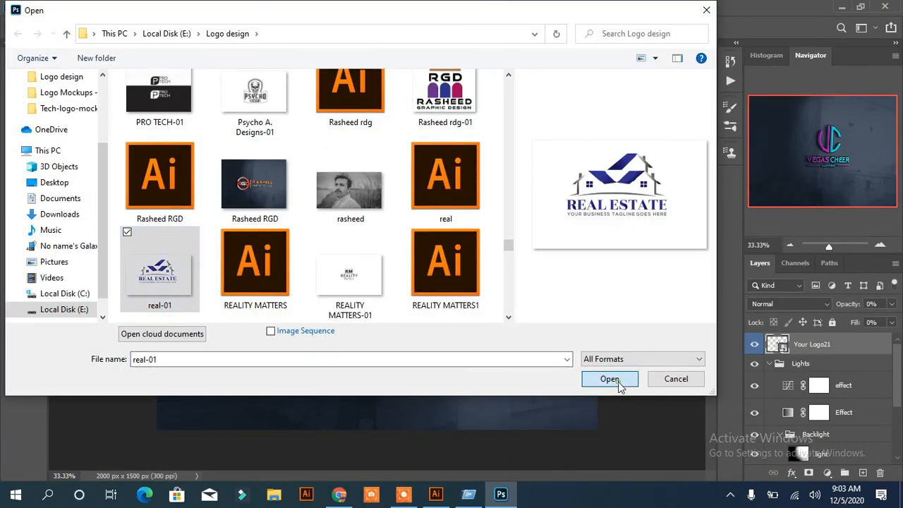
{"action": "left_click", "coordinate": [619, 385]}
Step: Open the contents of the mockup's Your Logo21 smart object and bring the logo from real-01.png into it
{"action": "left_click", "coordinate": [226, 51]}
{"action": "double_click", "coordinate": [778, 344]}
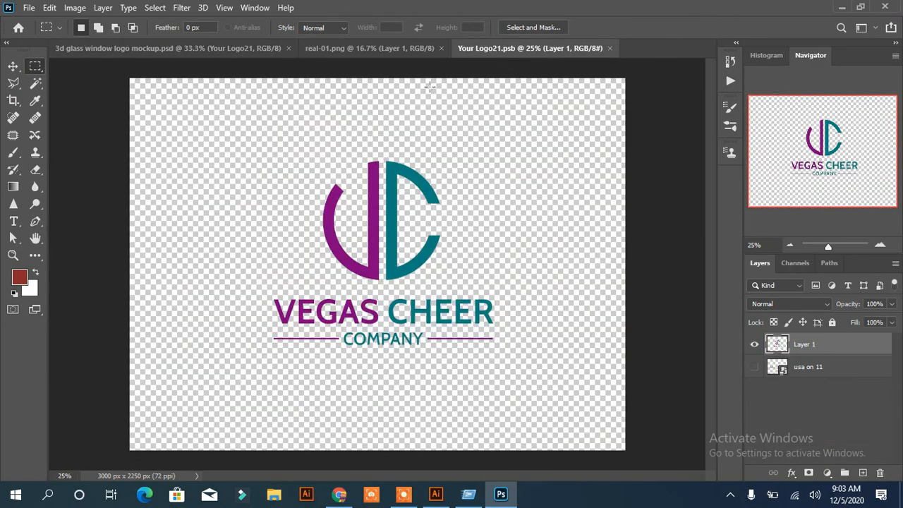
{"action": "left_click", "coordinate": [369, 48]}
{"action": "left_click", "coordinate": [13, 66]}
{"action": "left_click_drag", "start_coordinate": [404, 220], "coordinate": [351, 226]}
Step: Scale the real-estate logo to fit the canvas, reposition it near the centre, and hide the old VEGAS CHEER layer
{"action": "left_click_drag", "start_coordinate": [97, 69], "coordinate": [267, 174]}
{"action": "left_click_drag", "start_coordinate": [474, 269], "coordinate": [424, 229]}
{"action": "left_click", "coordinate": [755, 367]}
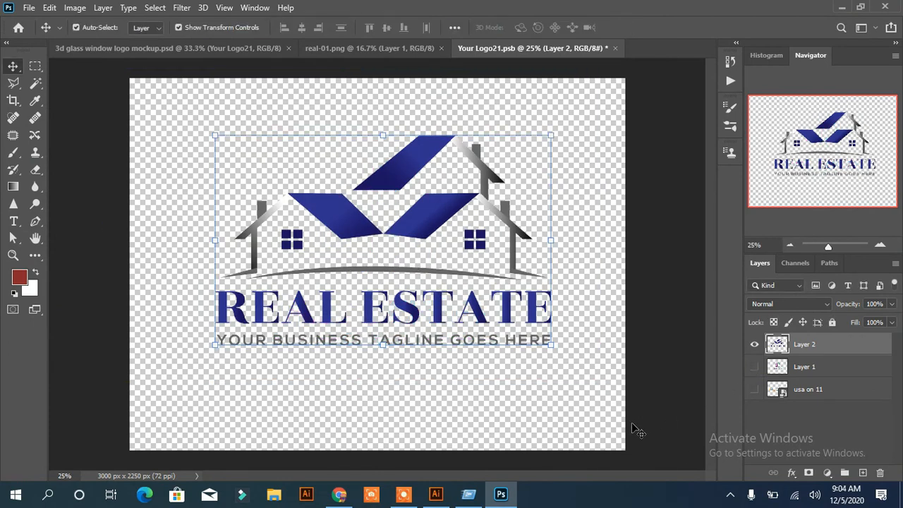
Step: Save the Your Logo21 smart object and return to the glass window mockup for a closer look at the applied logo
{"action": "key", "text": "ctrl+s"}
{"action": "left_click", "coordinate": [203, 52]}
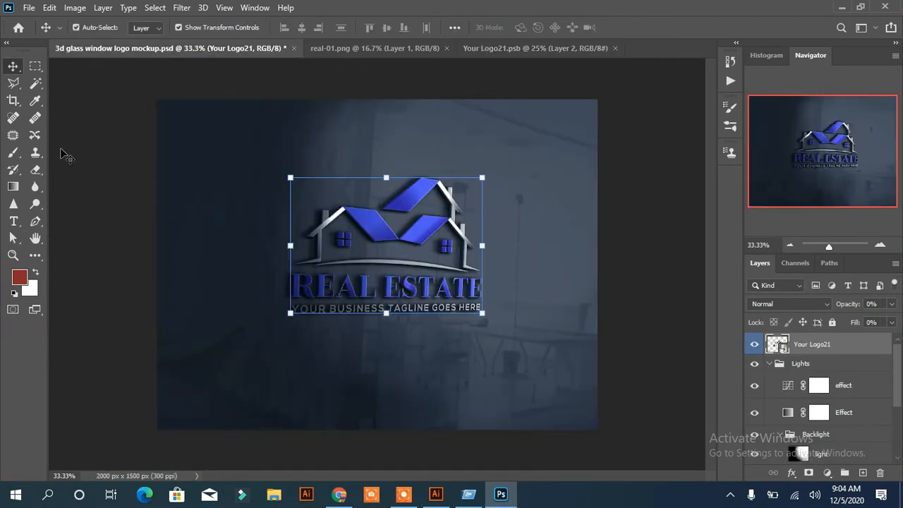
{"action": "left_click", "coordinate": [163, 203]}
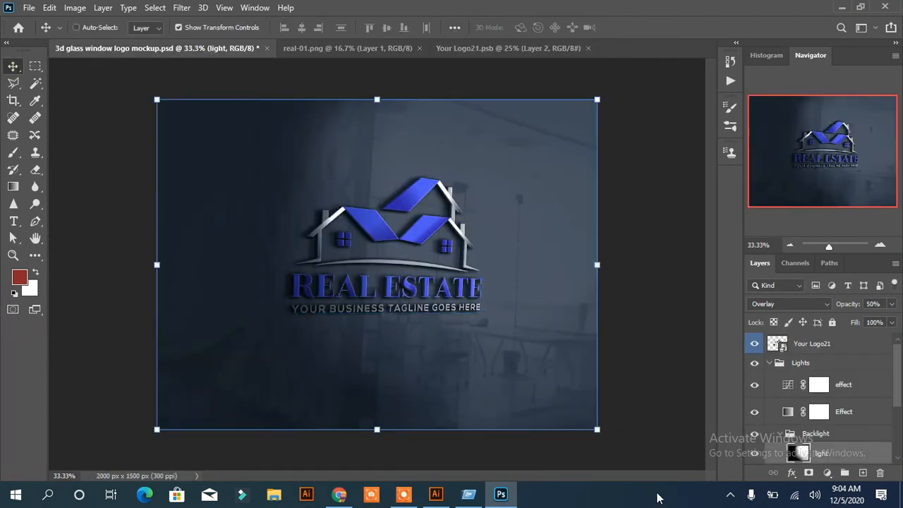
{"action": "key", "text": "ctrl+plus"}
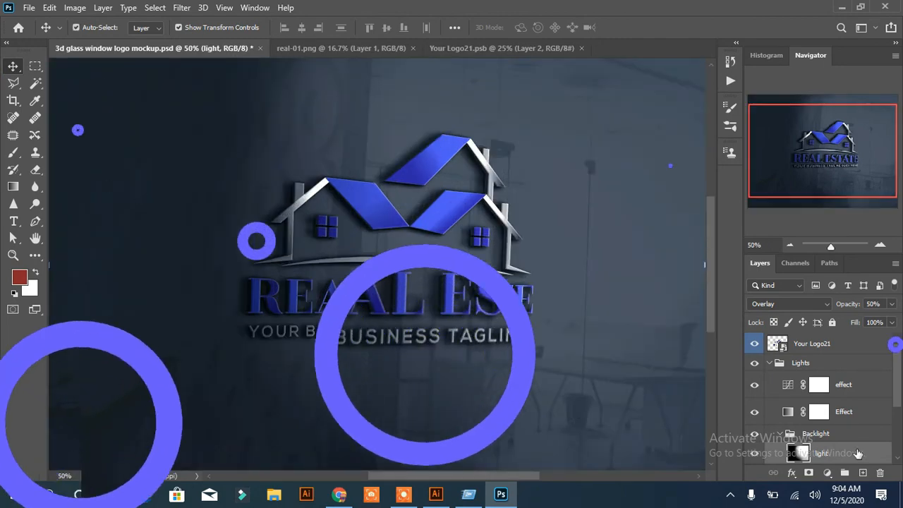